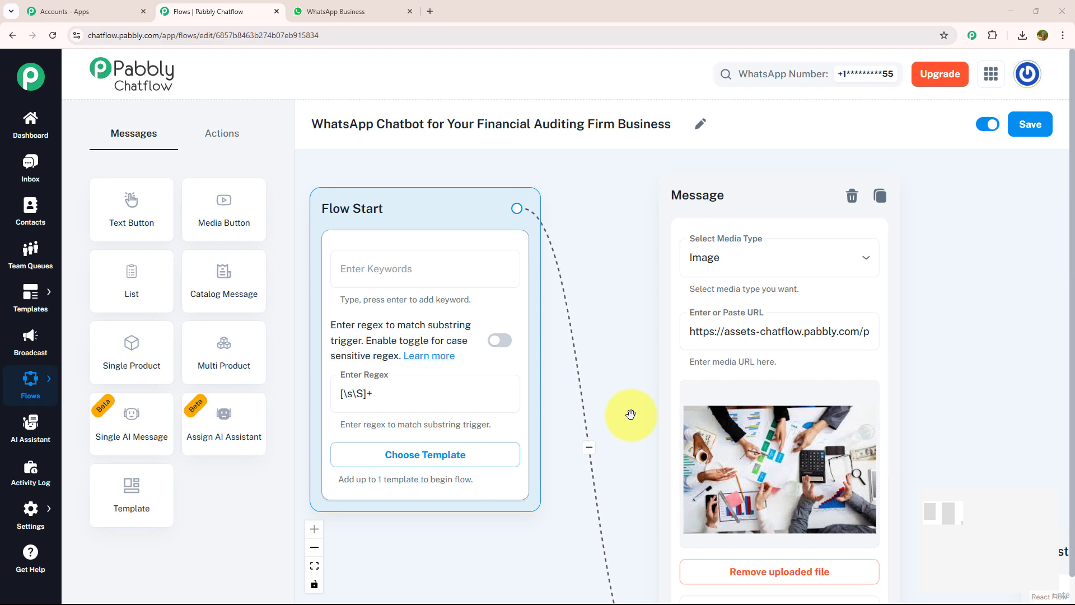
- Examine the finished financial auditing chatbot flow, from Flow Start through its connected message and question blocks
scroll(630, 414, "down", 3)
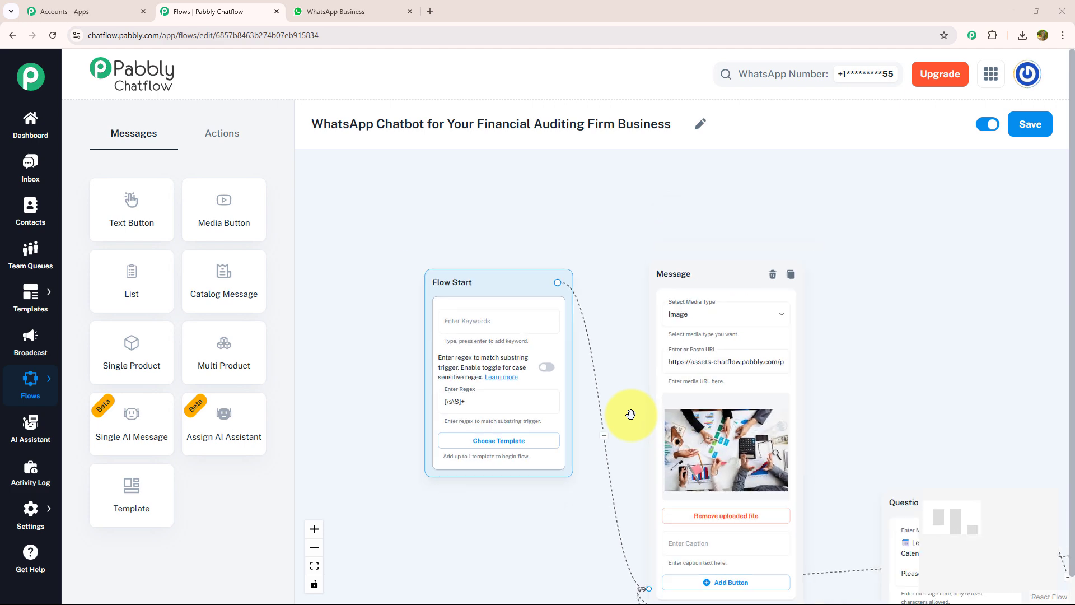
scroll(630, 415, "down", 2)
left_click_drag(821, 421, 696, 271)
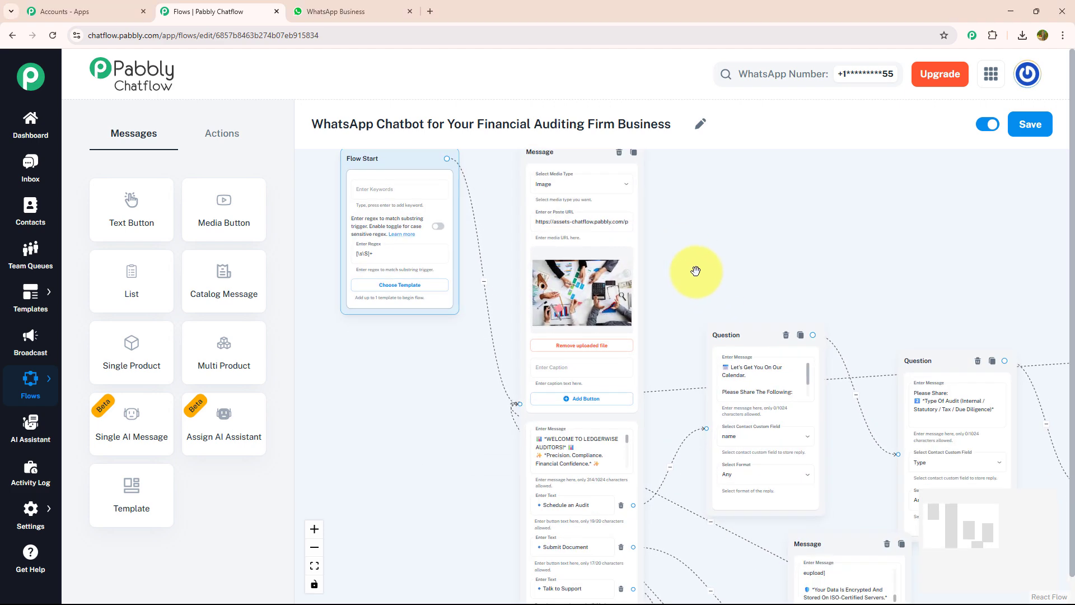
scroll(695, 271, "down", 2)
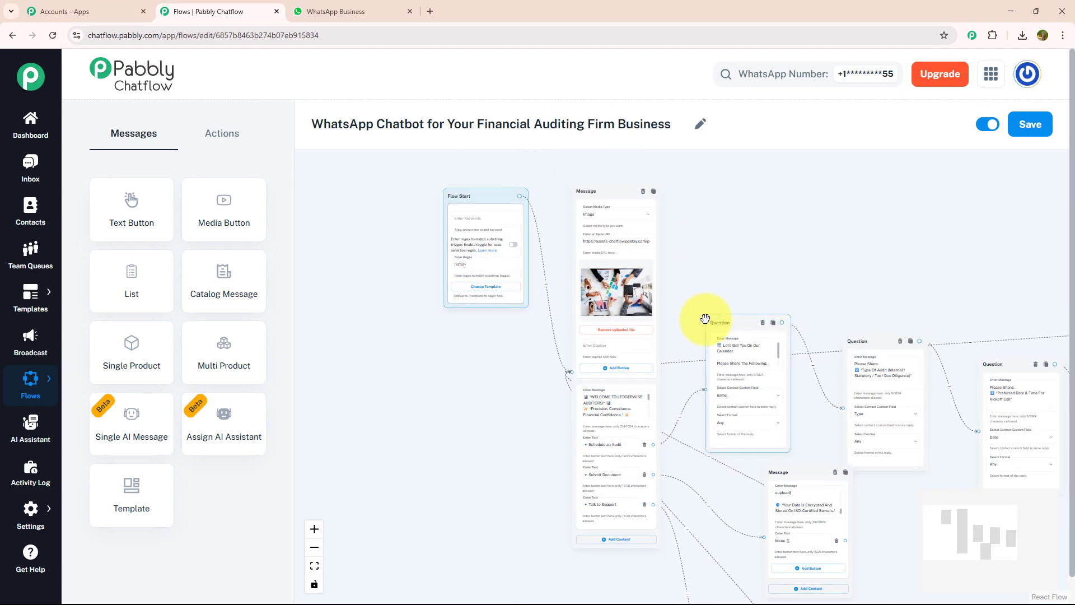
scroll(705, 318, "down", 1)
scroll(702, 317, "down", 2)
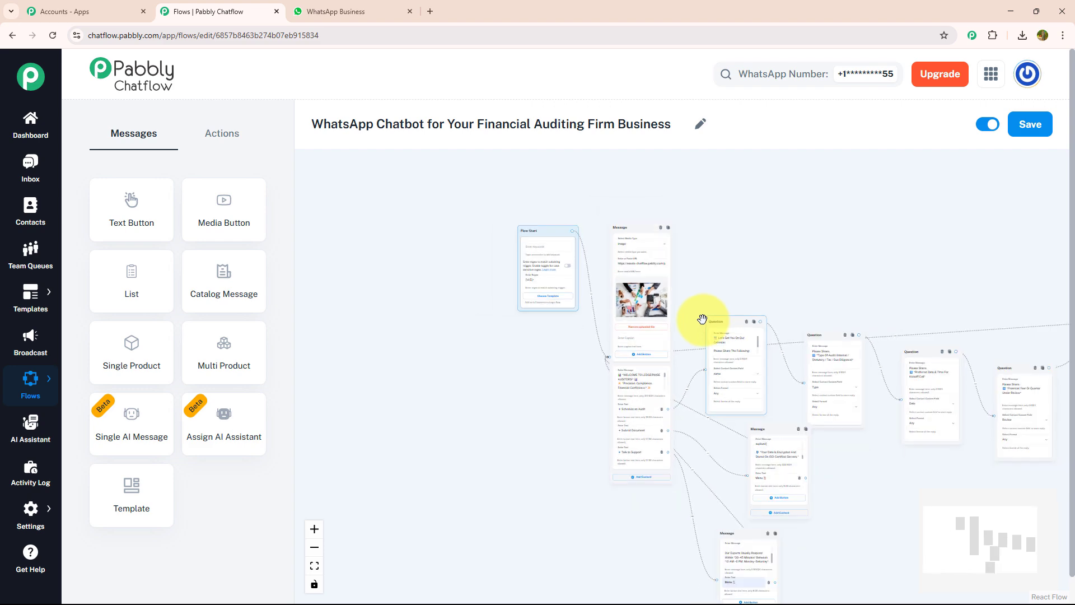
- Switch to the WhatsApp chat with the company, send "hey", and choose Schedule an Audit
left_click(353, 10)
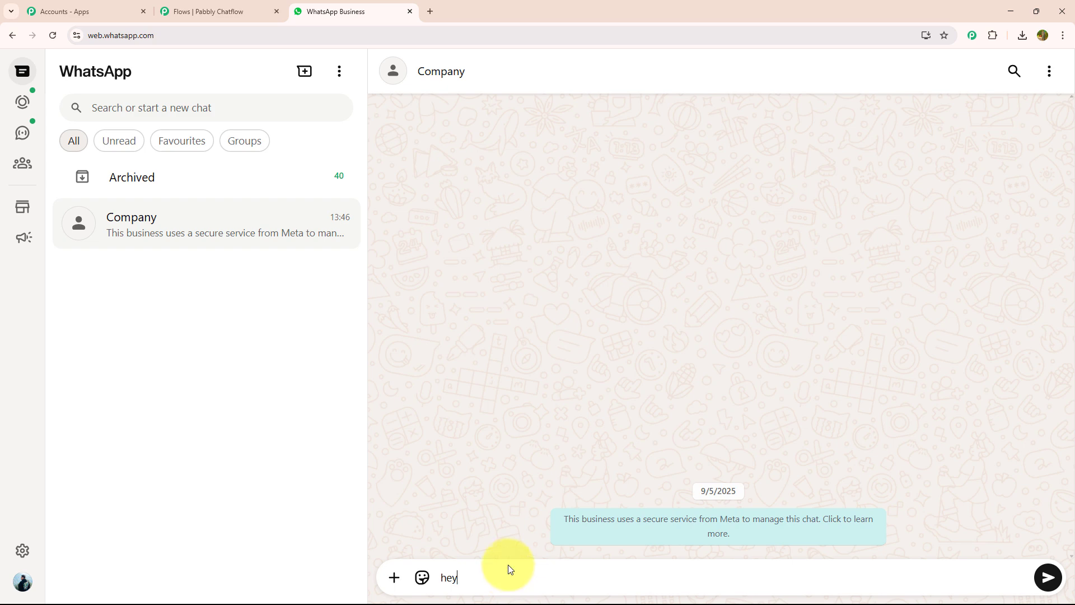
key("Return")
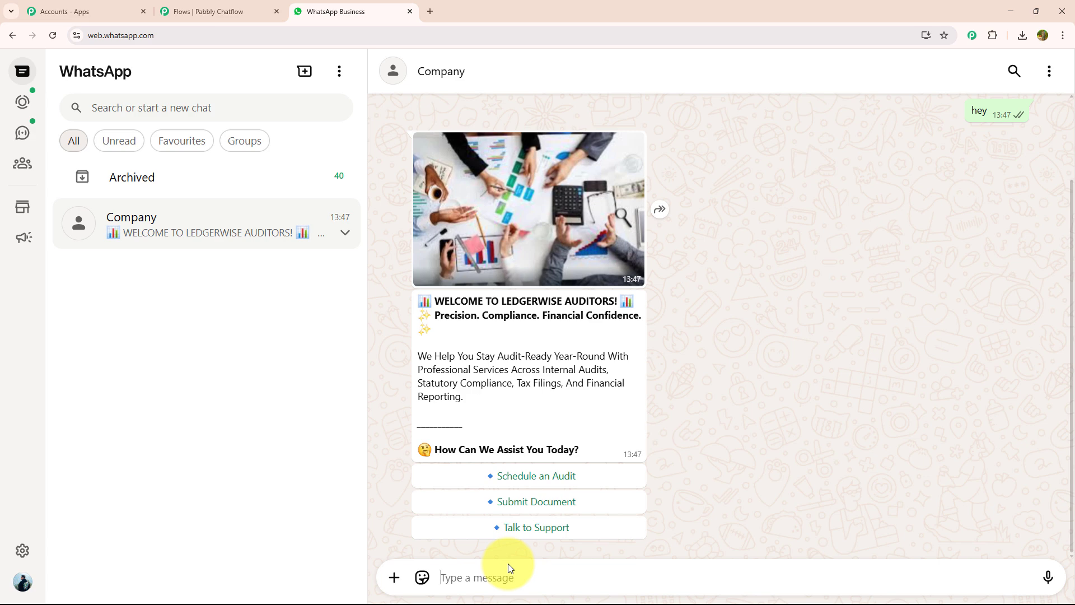
left_click(507, 477)
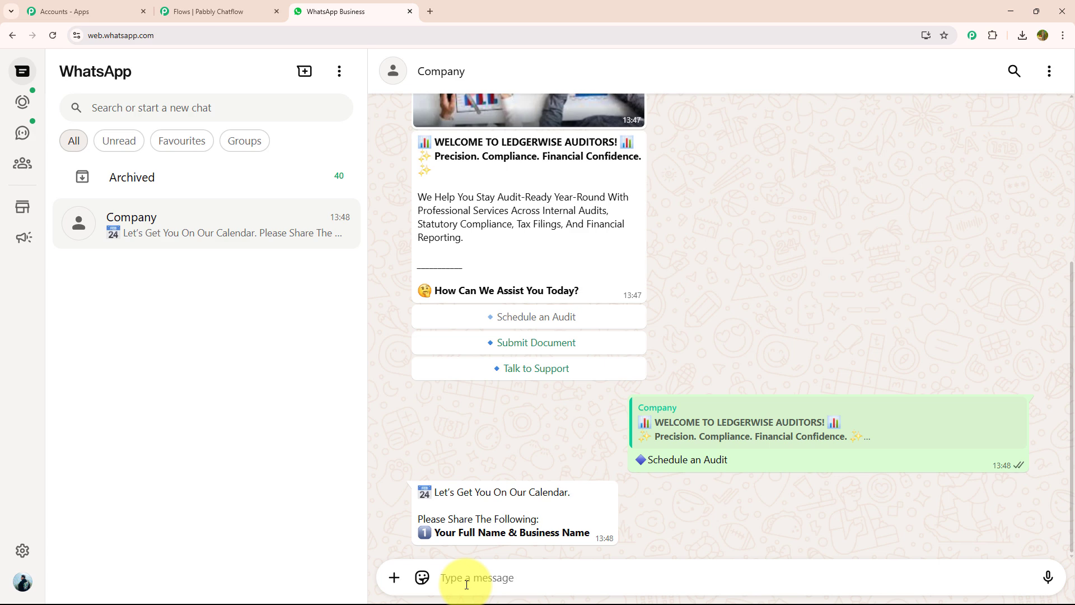
- Answer the audit booking questions with "demo user", "Tax", "25 june between 10 AM to 2 PM" and "2023"
type("demo user")
key("Return")
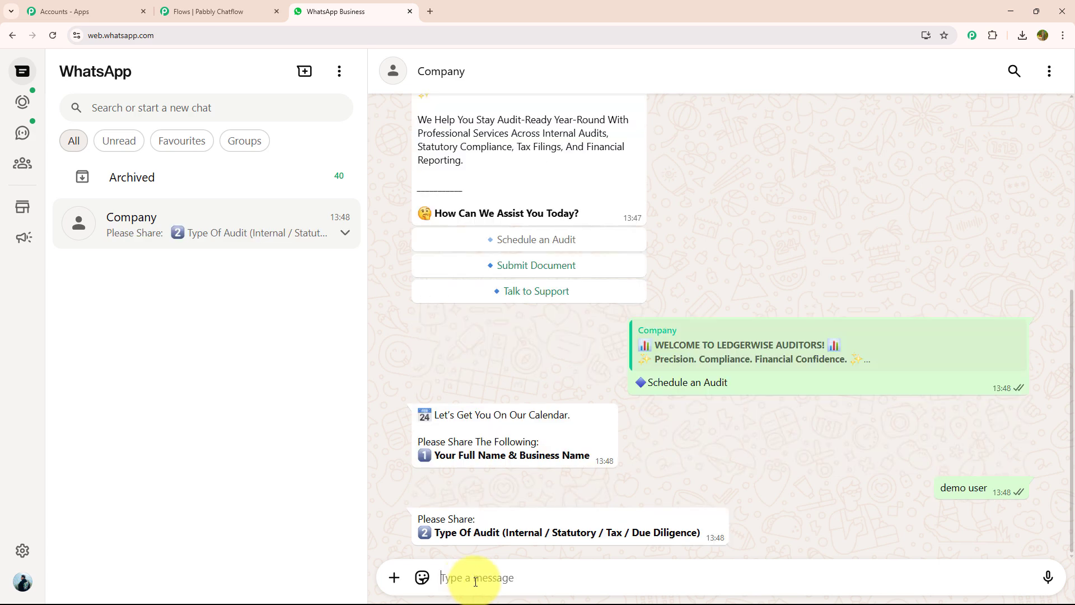
type("Tax")
key("Return")
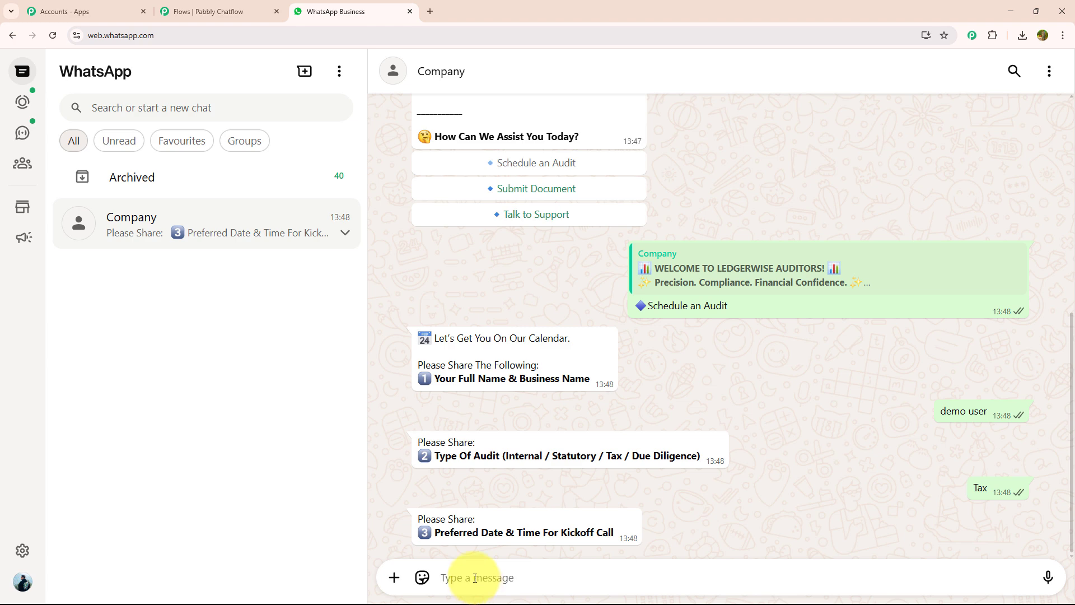
type("25 june between 10 AM to 2 PM")
key("Return")
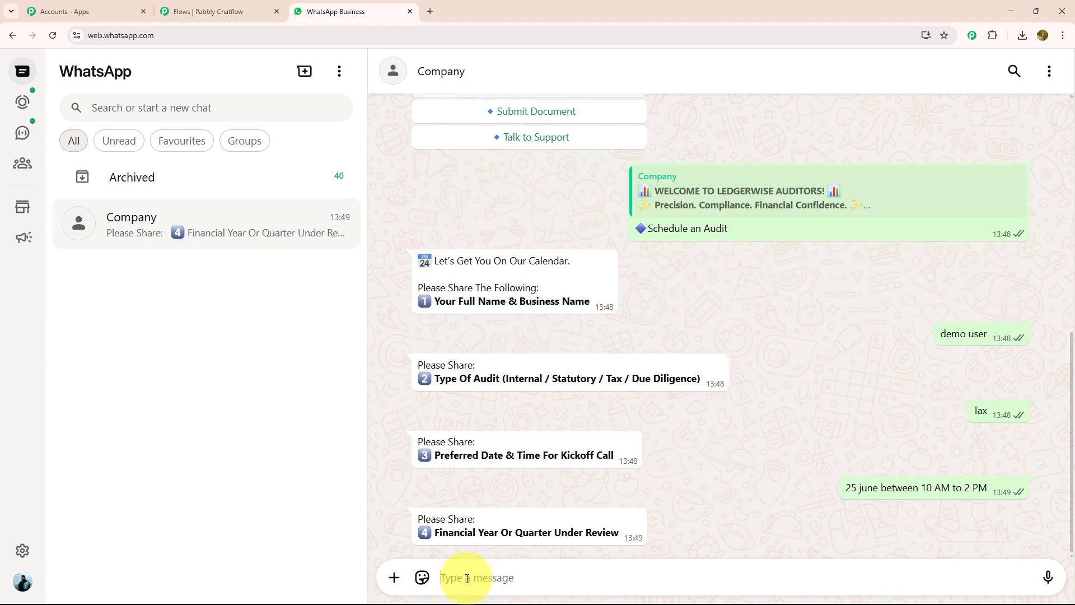
type("2023")
key("Return")
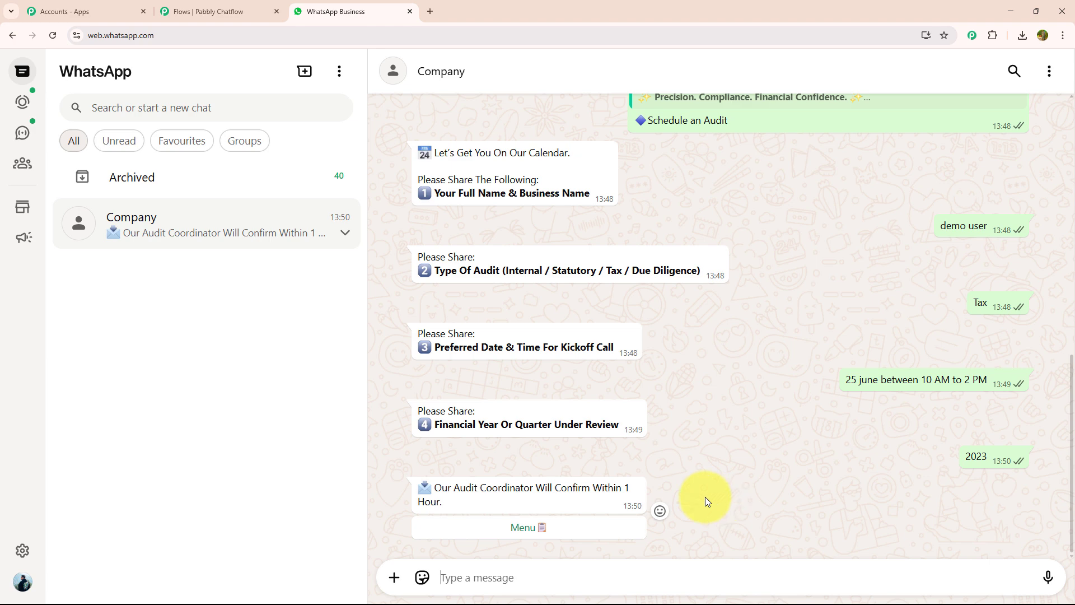
- Request the chatbot's Menu from its confirmation message and look back over the audit booking conversation
left_click(535, 536)
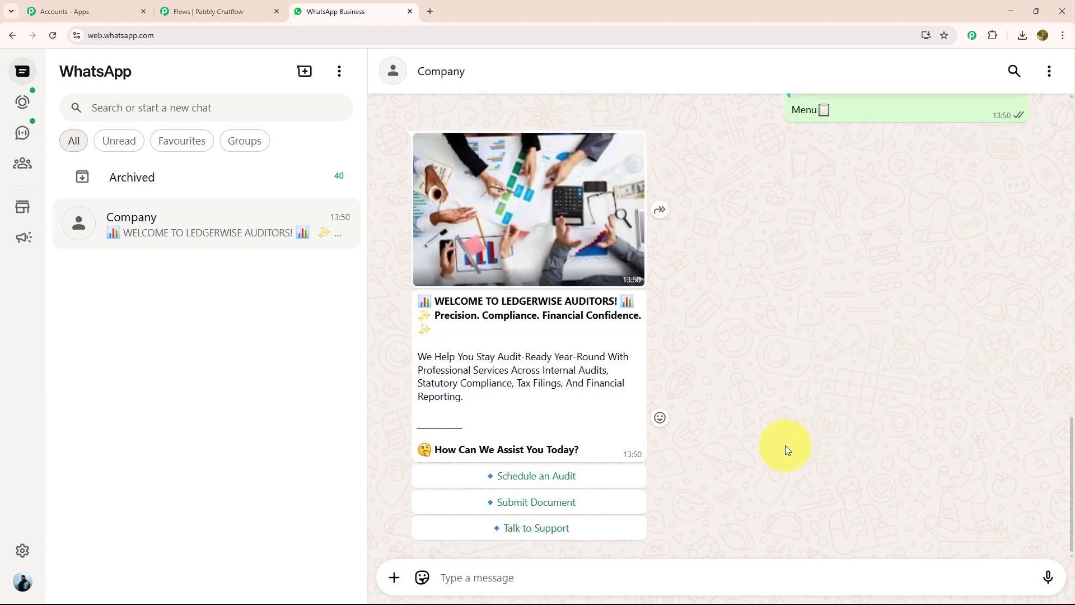
scroll(785, 446, "up", 6)
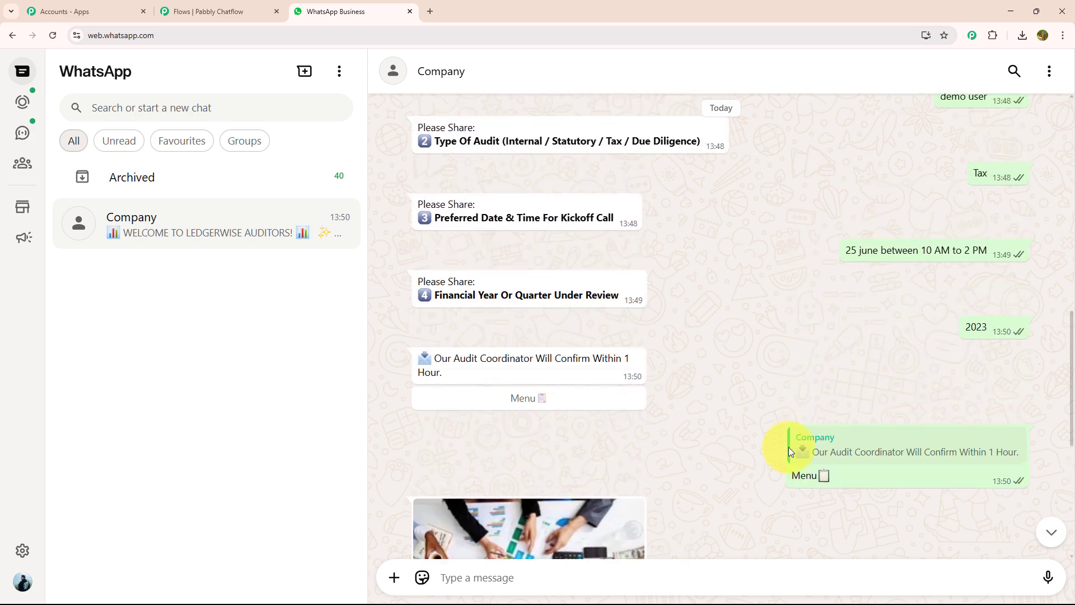
scroll(788, 447, "up", 4)
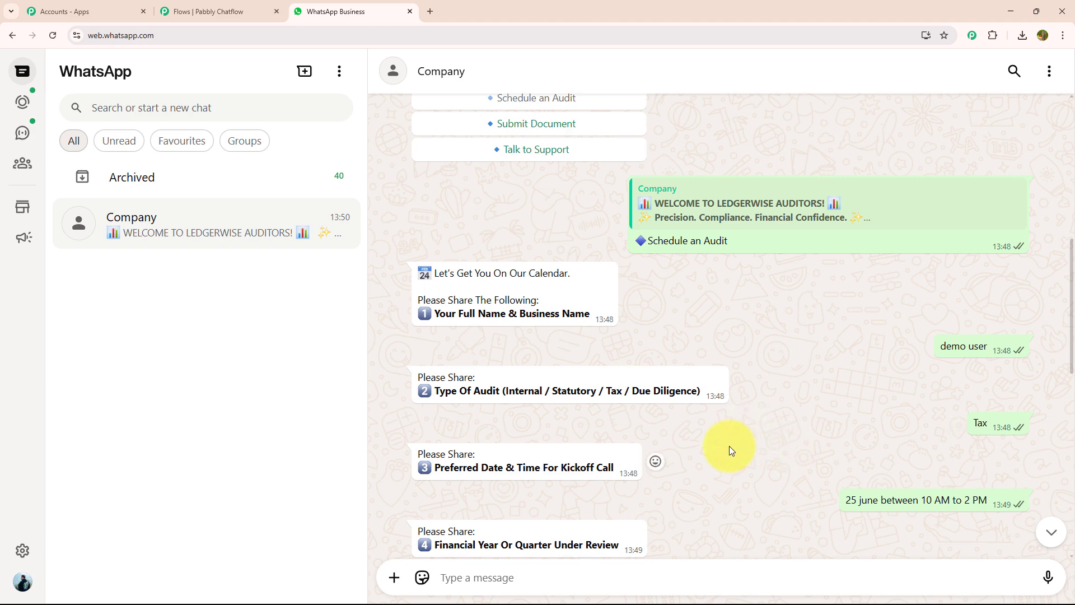
scroll(729, 446, "up", 2)
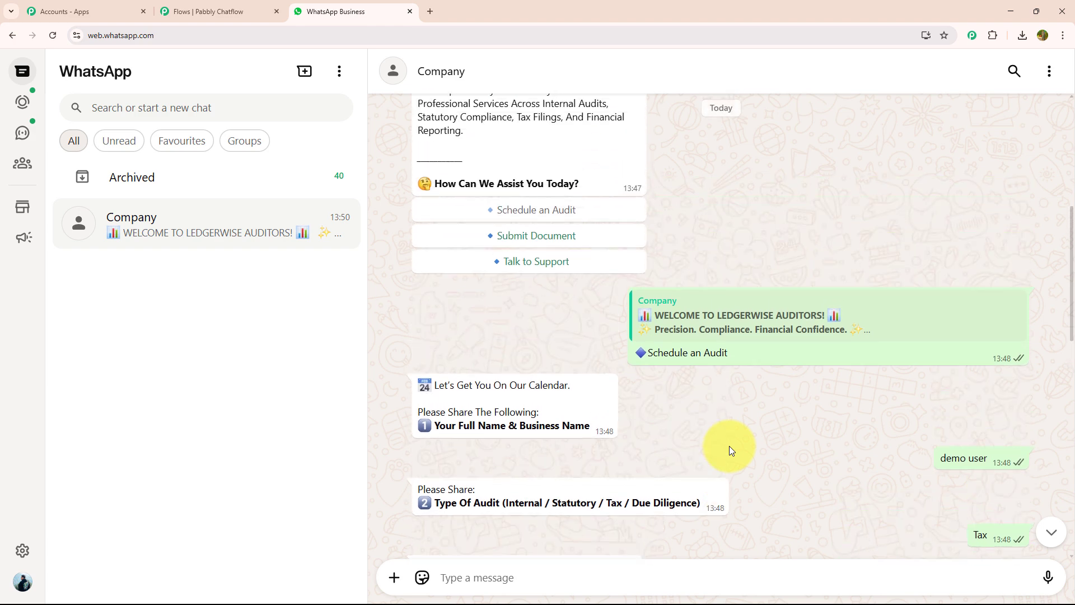
- Load pabbly.com/chatflow in a new browser tab, sign in, and access Pabbly Chatflow from the list of apps
left_click(431, 11)
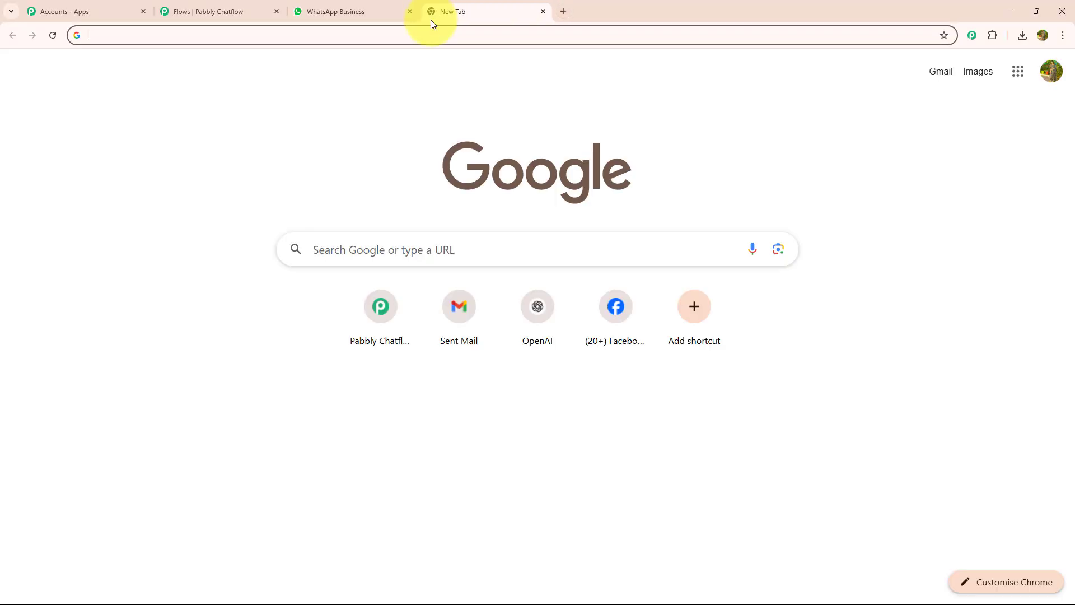
left_click(515, 38)
type("p")
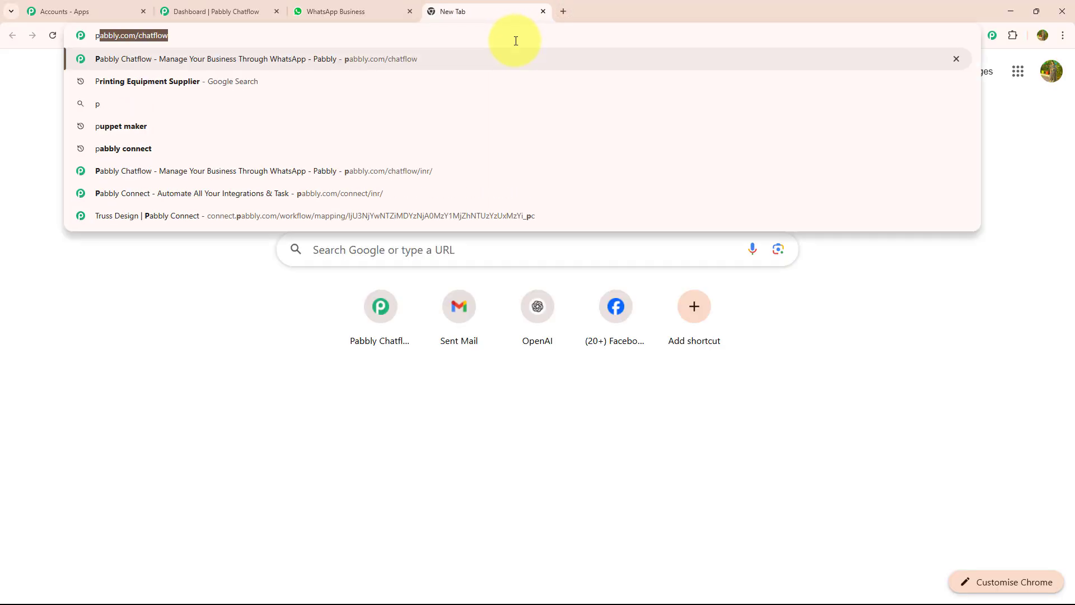
key("Return")
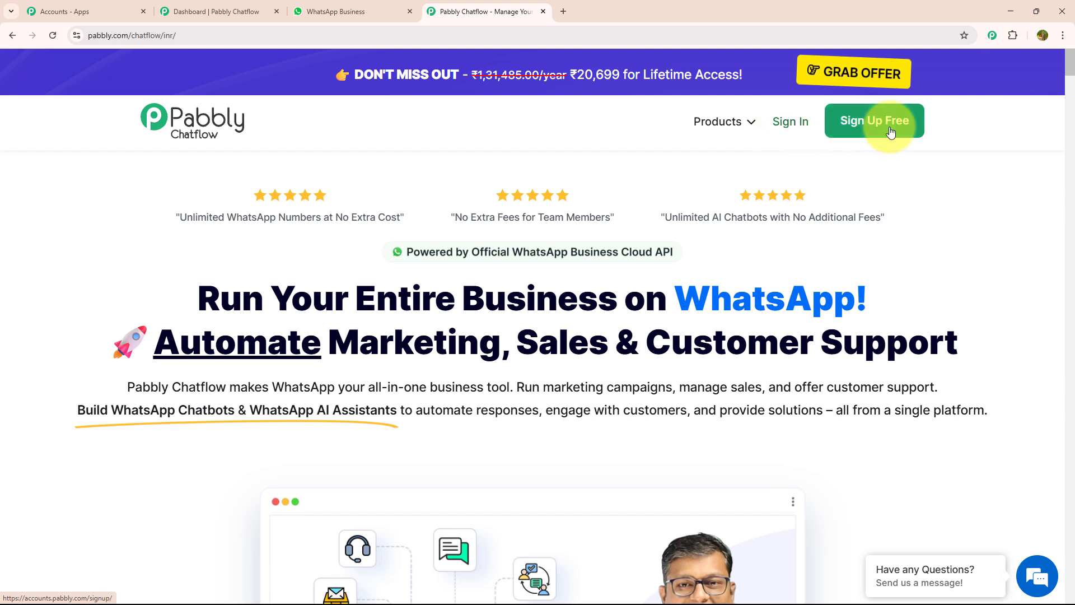
left_click(796, 129)
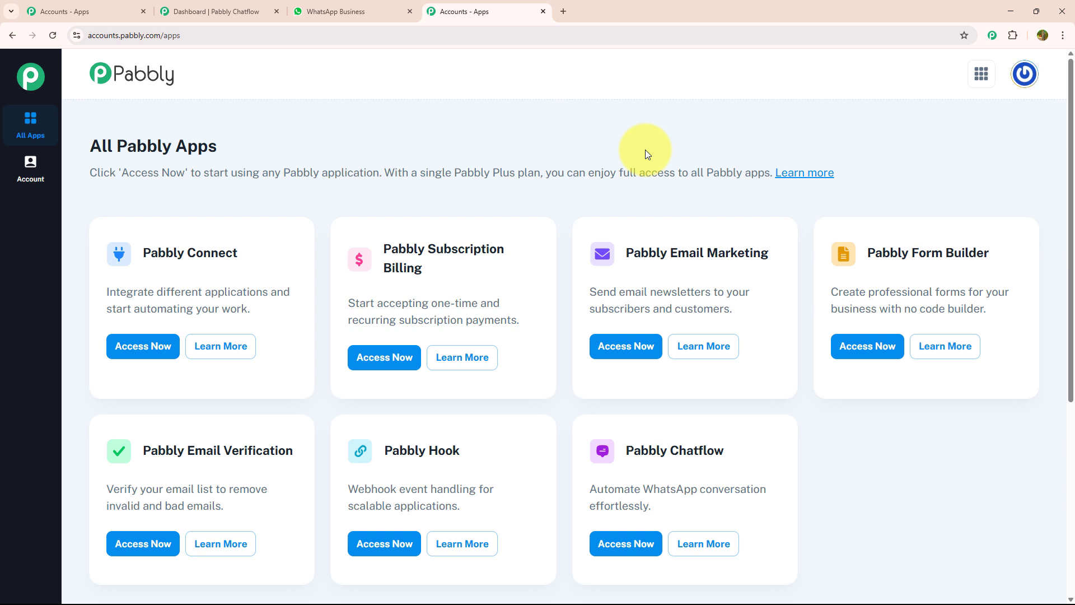
left_click(625, 551)
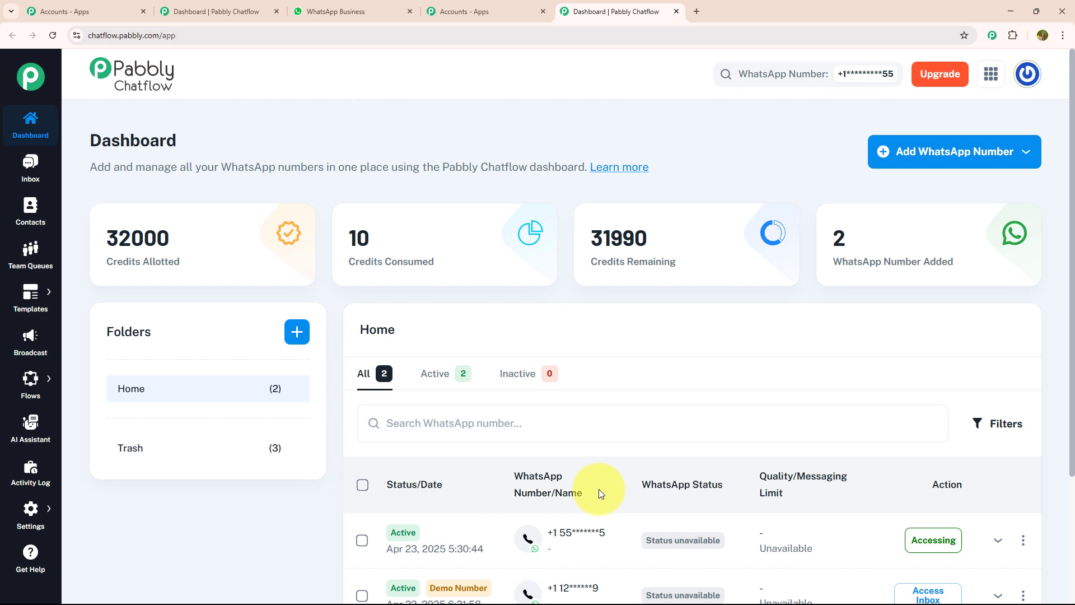
- Examine the options for adding a WhatsApp number and the WhatsApp Connect instructions, and close them without connecting
left_click(901, 161)
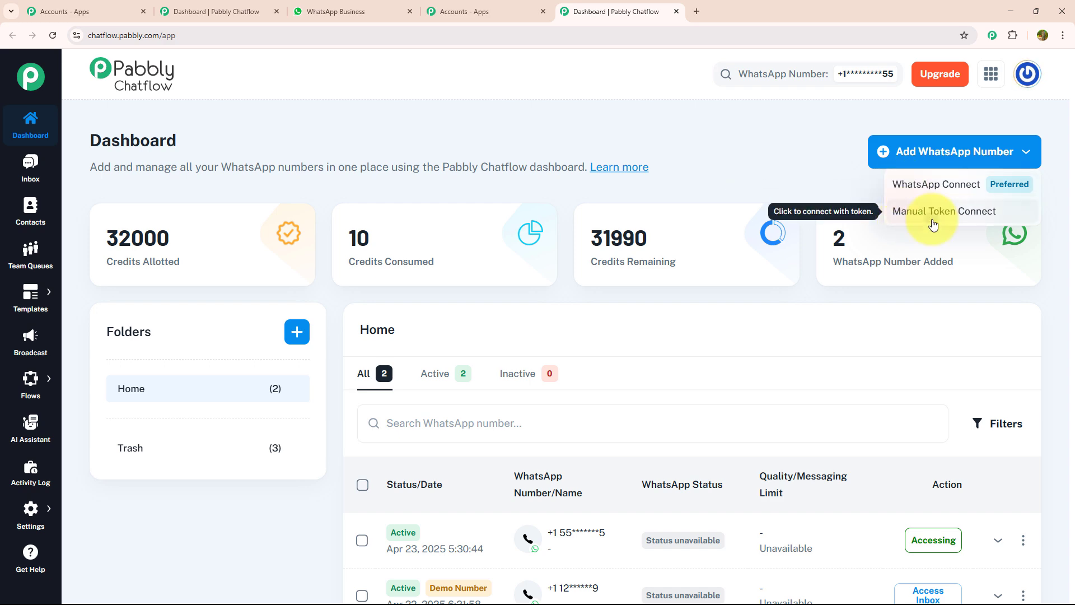
left_click(907, 219)
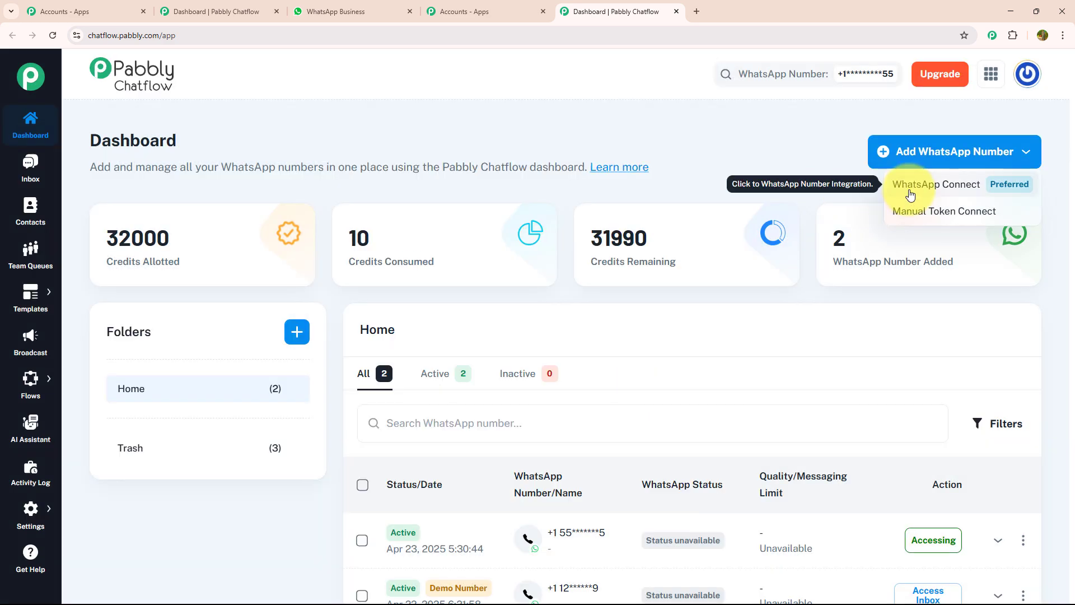
left_click(910, 193)
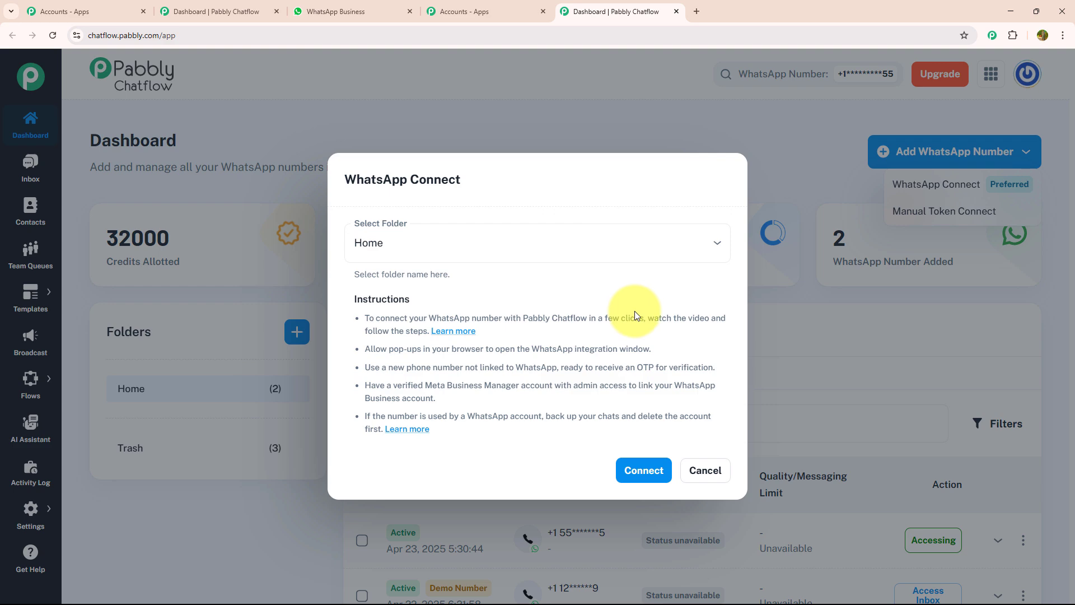
left_click(703, 471)
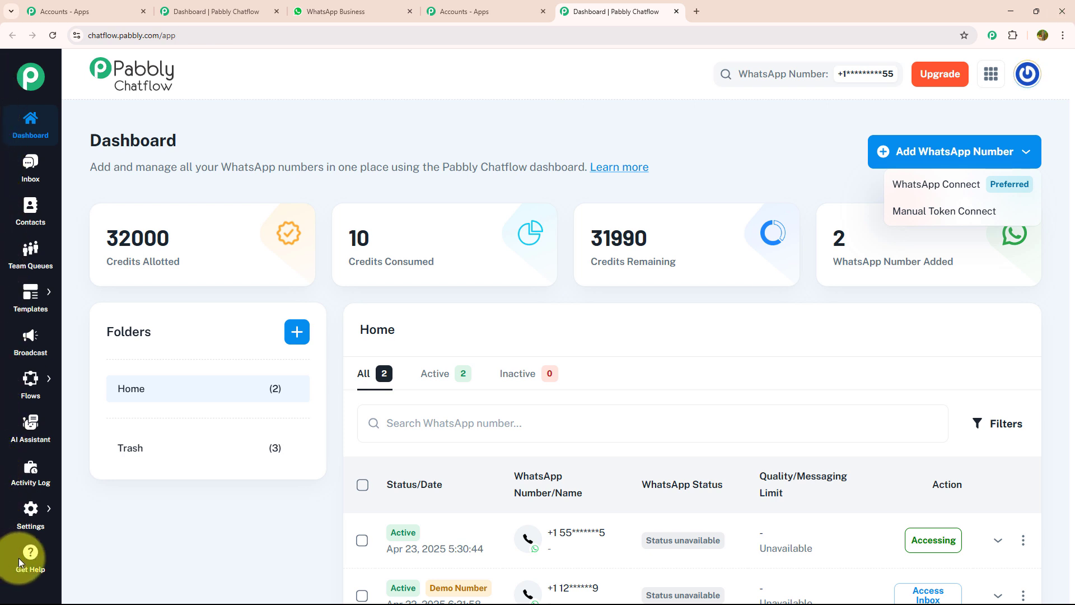
left_click(39, 170)
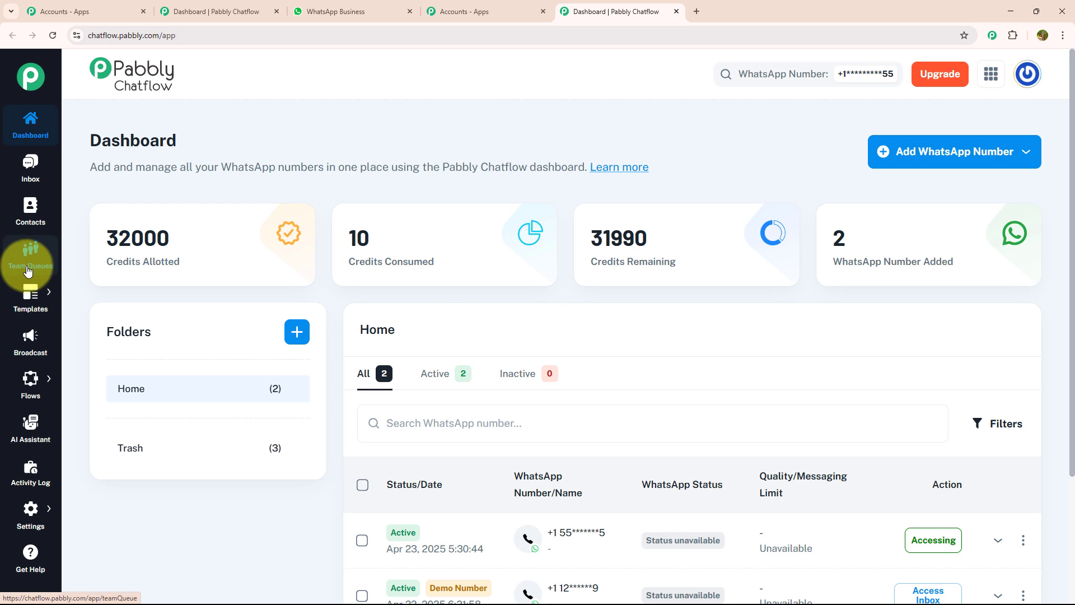
- Go to the Flow Builder and add a new flow
mouse_move(31, 293)
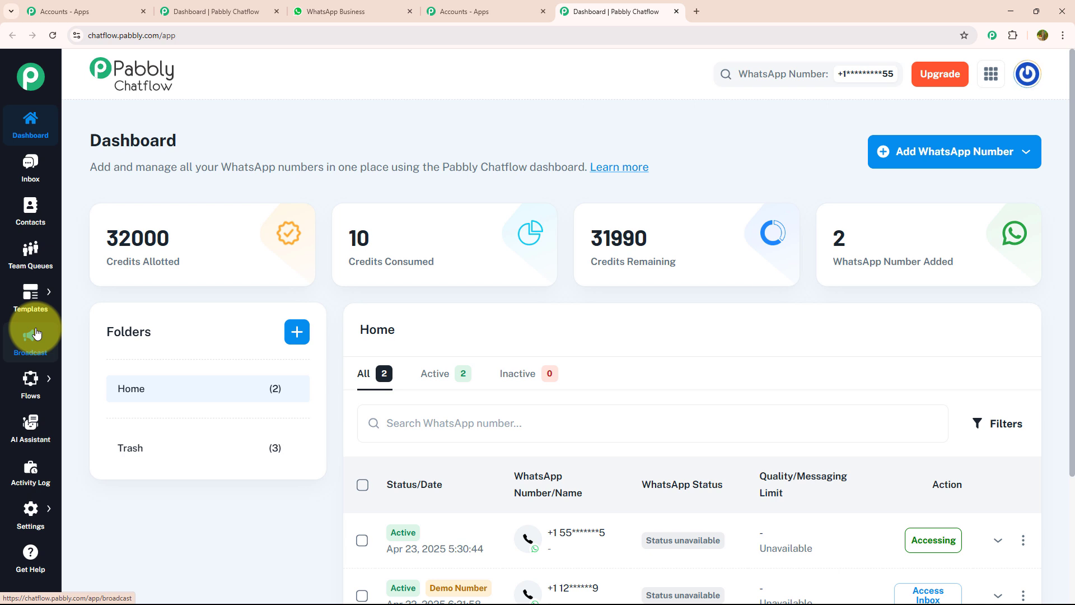
mouse_move(31, 378)
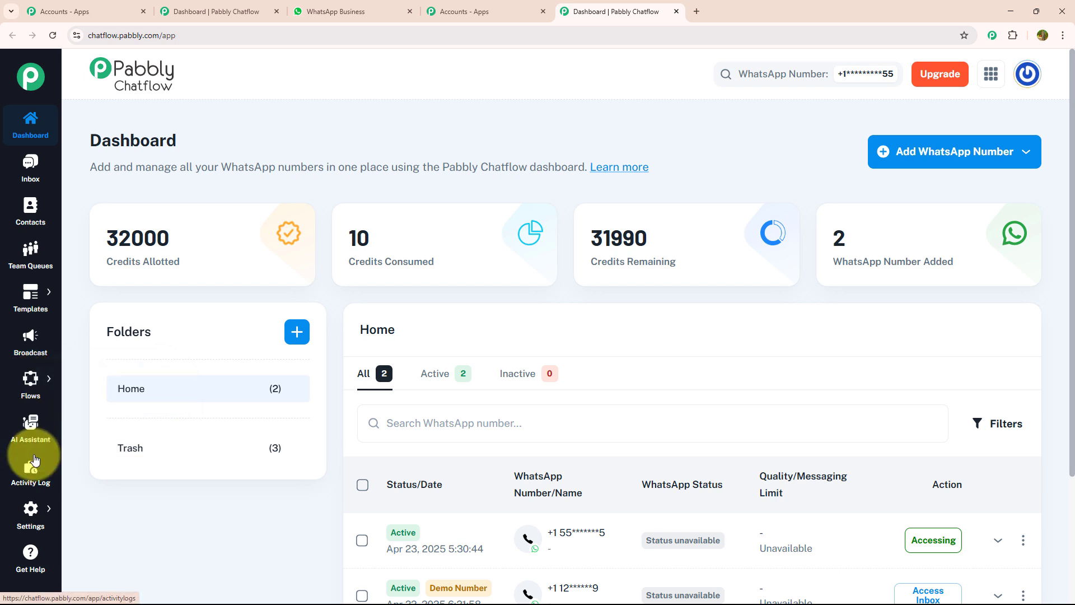
mouse_move(30, 521)
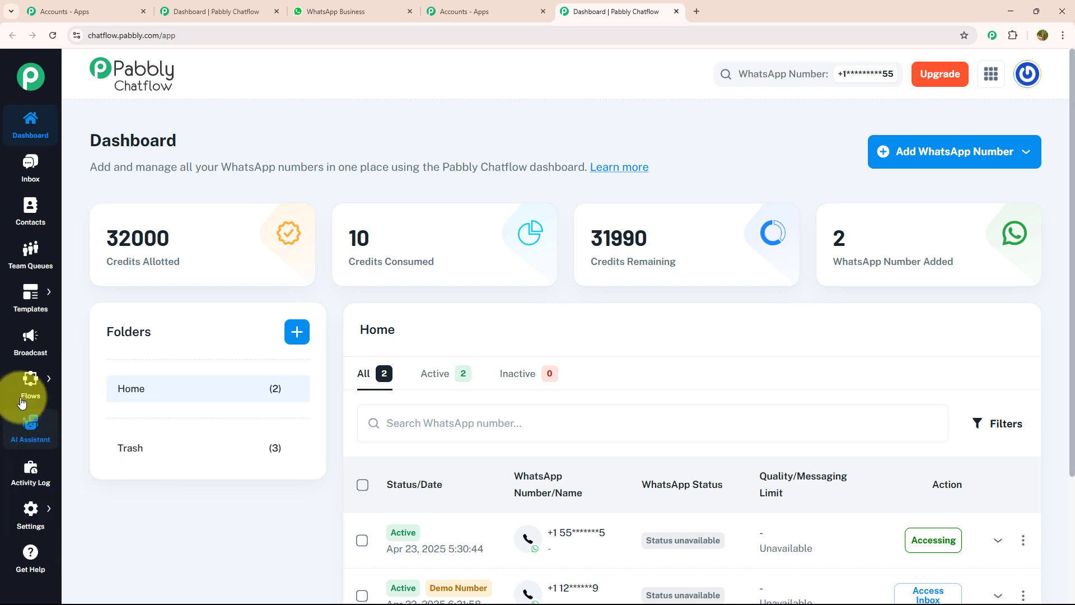
left_click(83, 374)
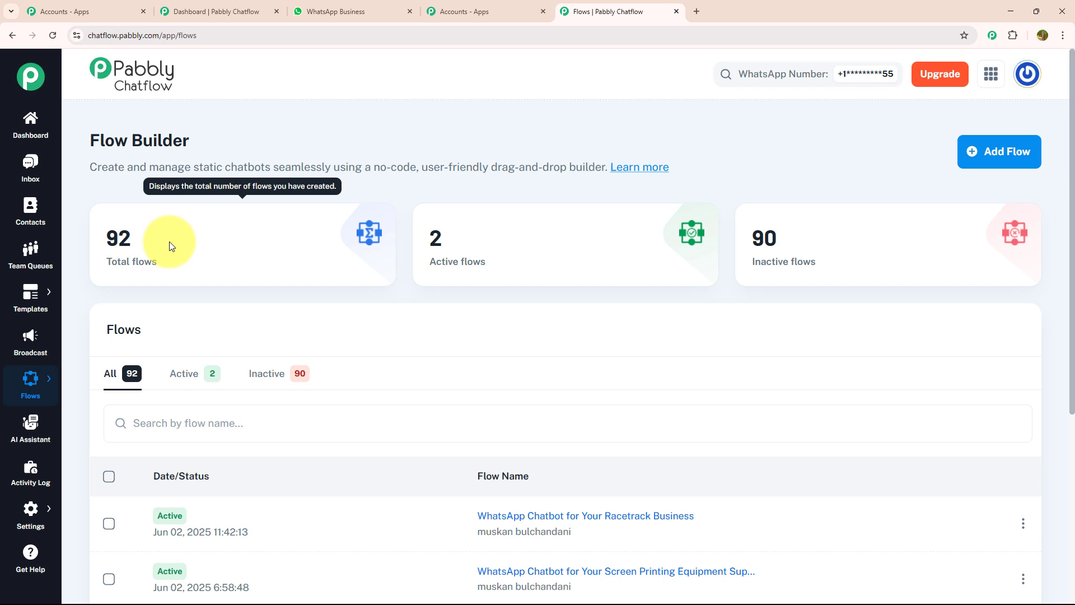
left_click(977, 154)
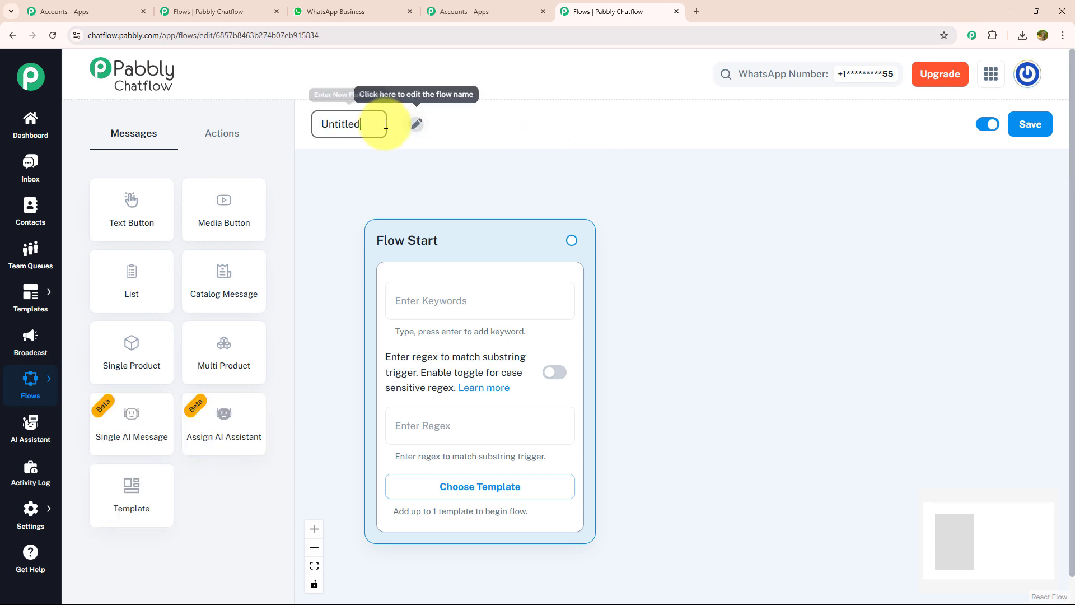
- Rename the flow as "WhatsApp Chatbot for Your Financial Auditing Firm Business"
left_click(383, 125)
key("BackSpace")
key("BackSpace")
key("BackSpace")
key("BackSpace")
key("BackSpace")
key("BackSpace")
key("BackSpace")
key("BackSpace")
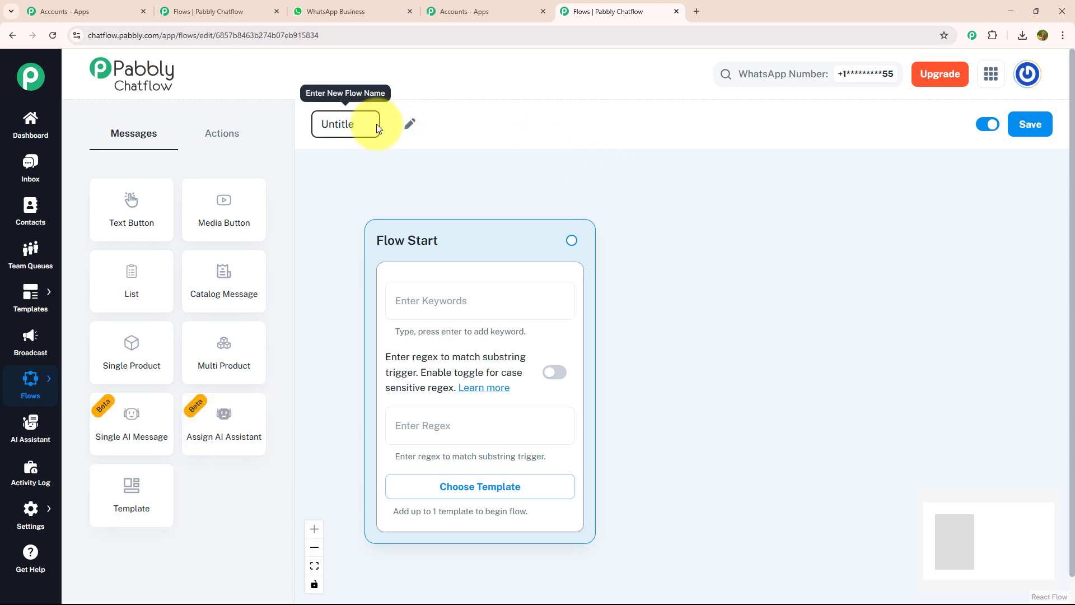
type("WhatsApp Chatbot for Your Financial Auditing Firm Business")
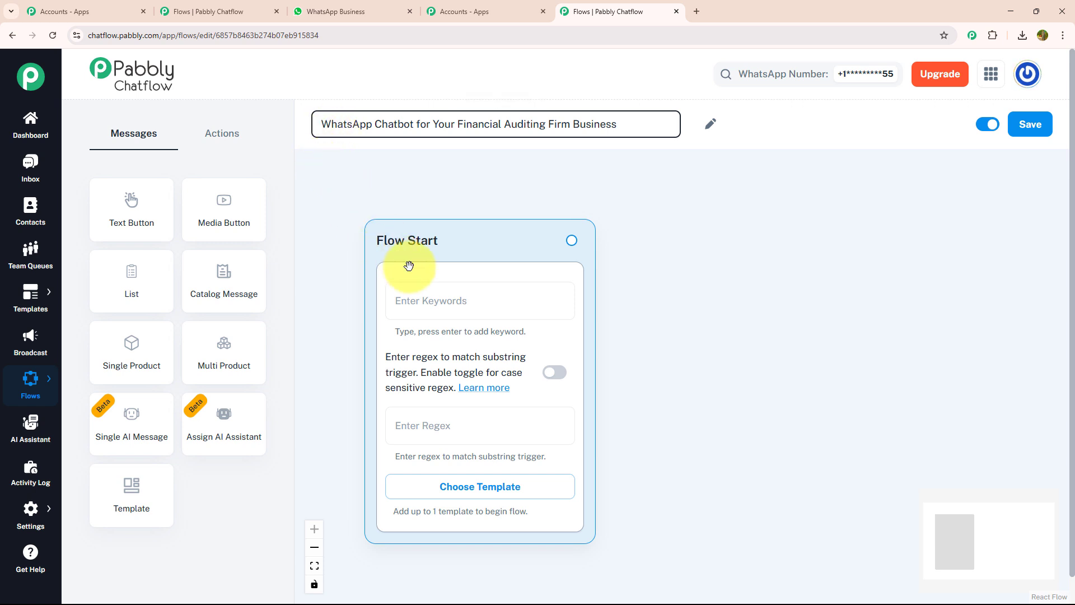
left_click(440, 187)
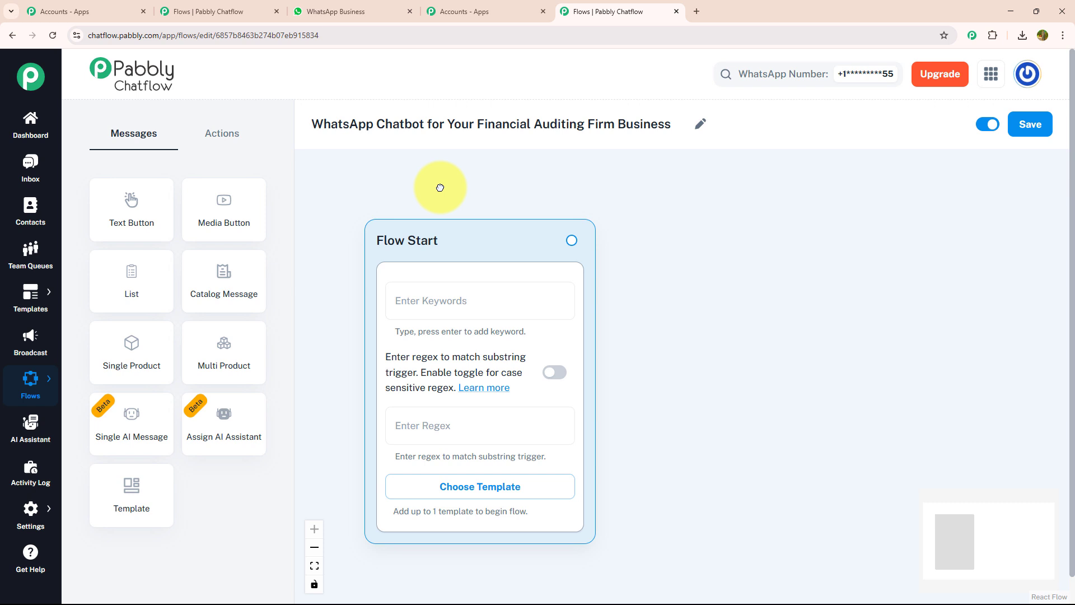
- Check the approved templates available for Flow Start, close the list, and set the start trigger regex to [\s\S]+
left_click(433, 287)
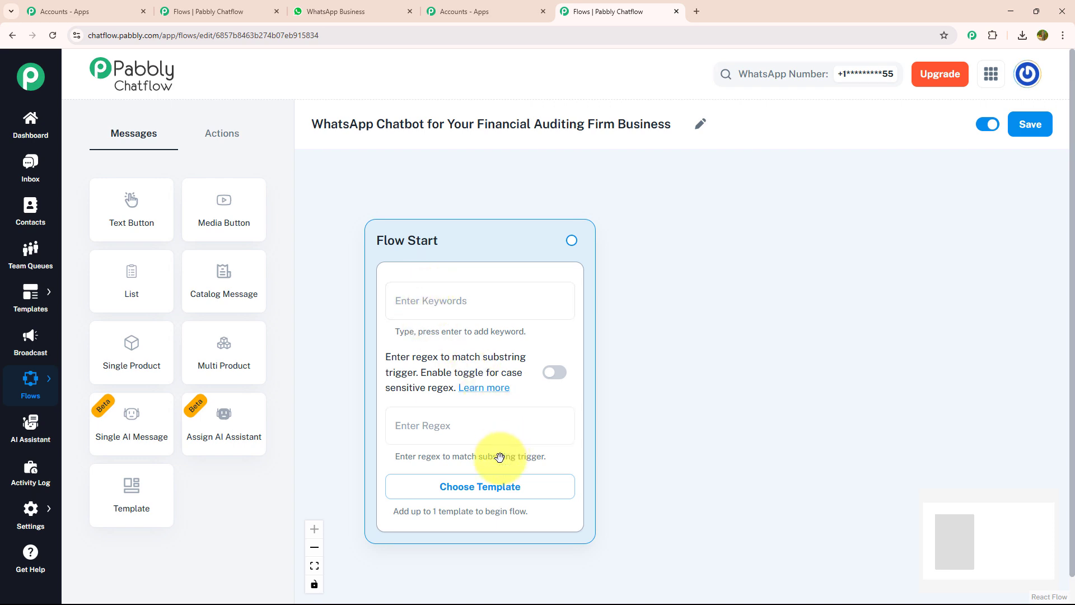
left_click(493, 489)
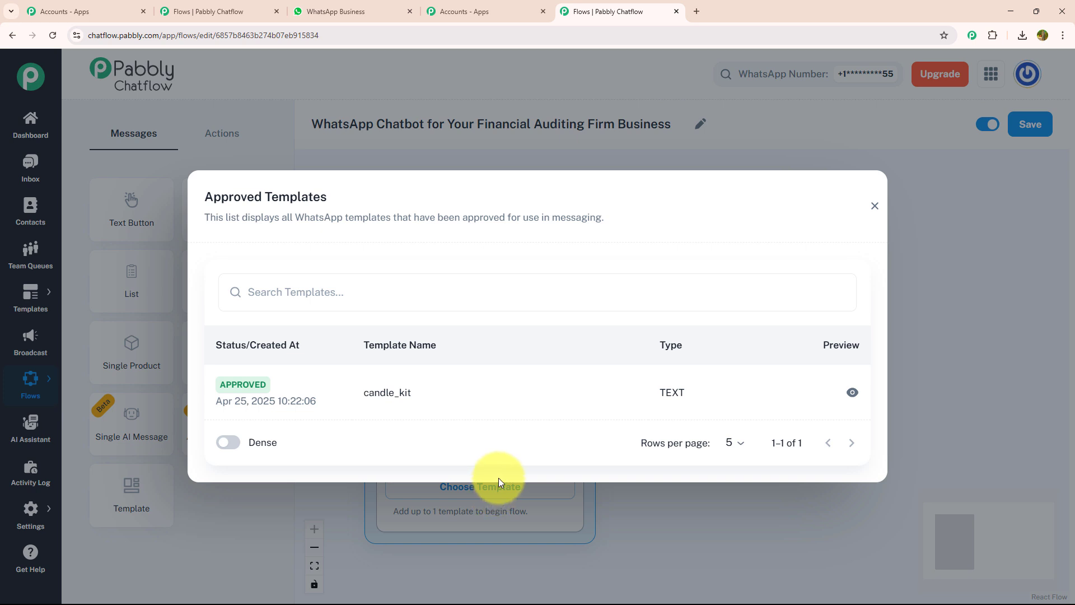
left_click(875, 206)
left_click(509, 423)
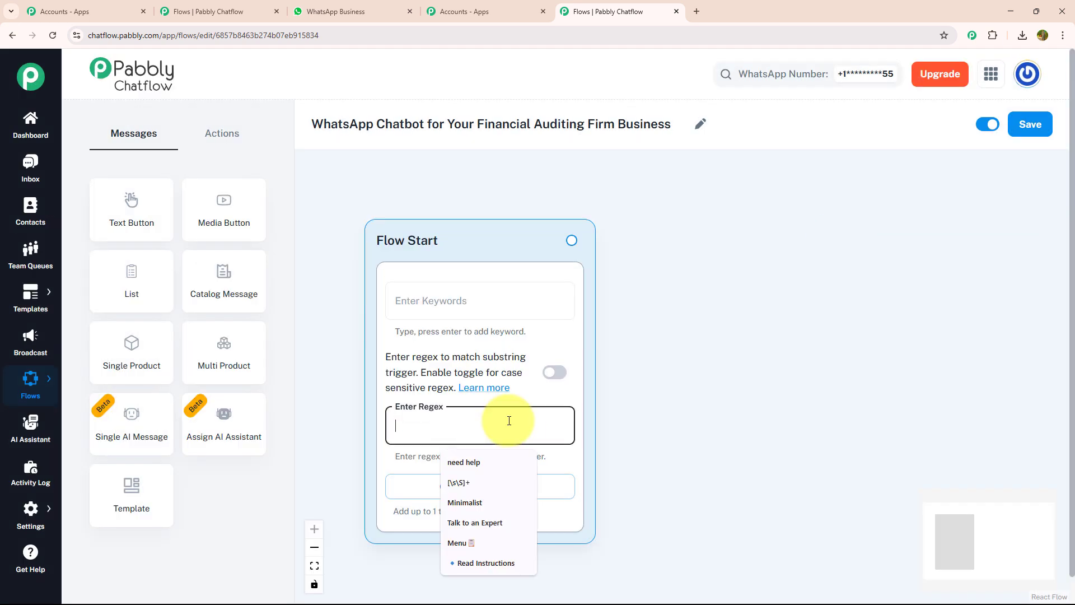
left_click(457, 480)
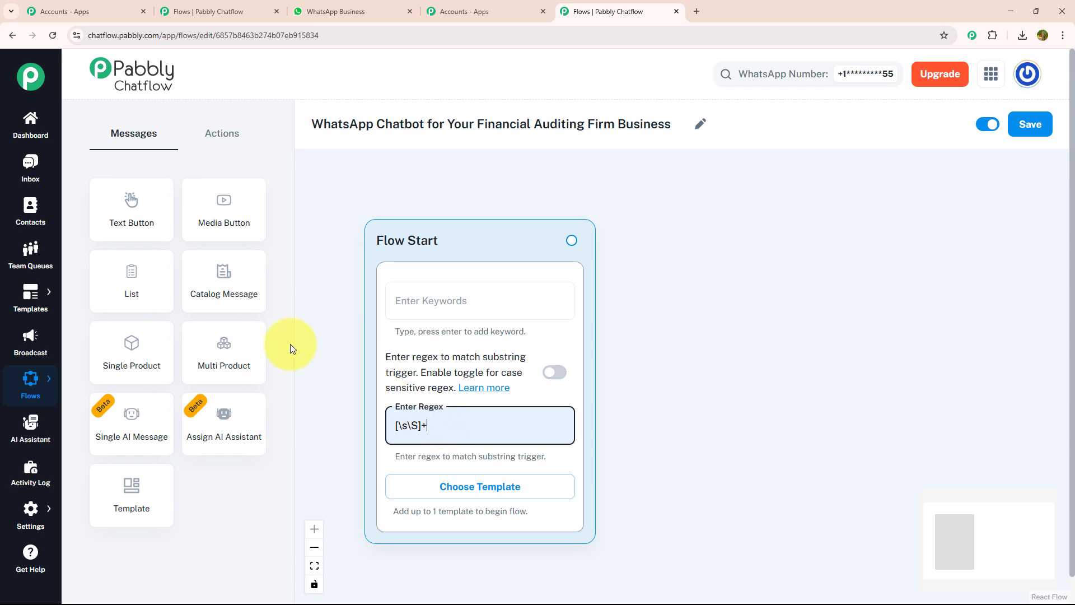
- Add a media button message, connect Flow Start to it, and upload the audit team meeting photo as its image
left_click_drag(206, 209, 722, 213)
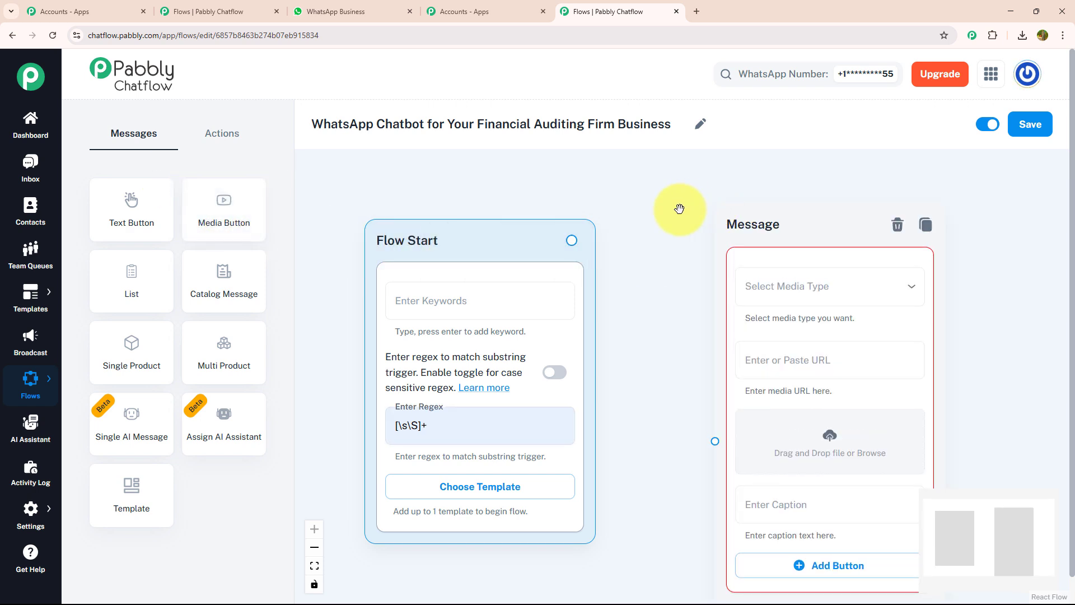
left_click_drag(571, 240, 724, 448)
left_click_drag(704, 396, 365, 280)
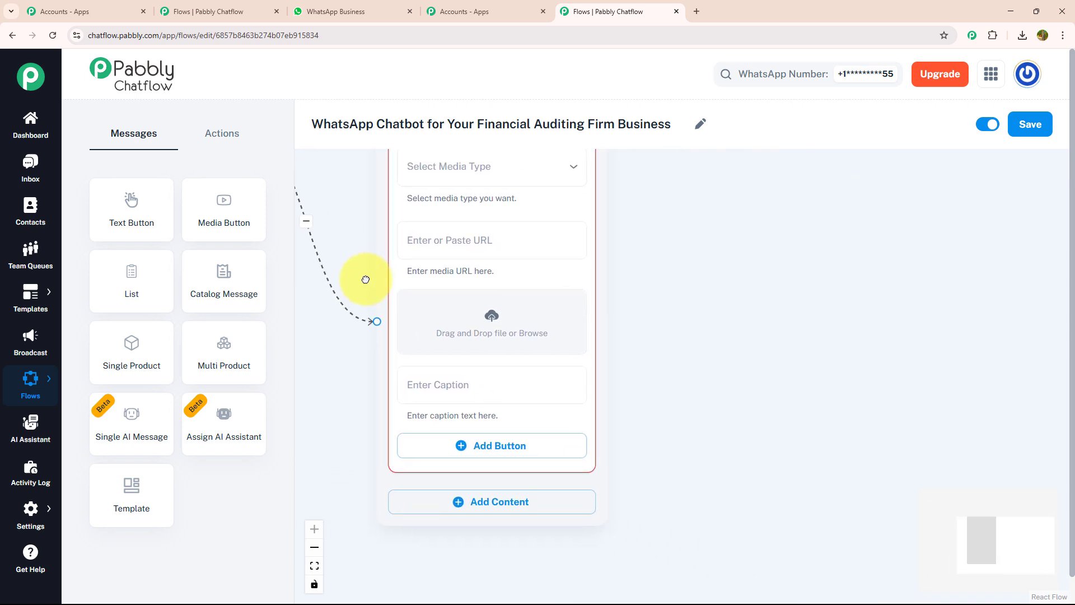
left_click(483, 325)
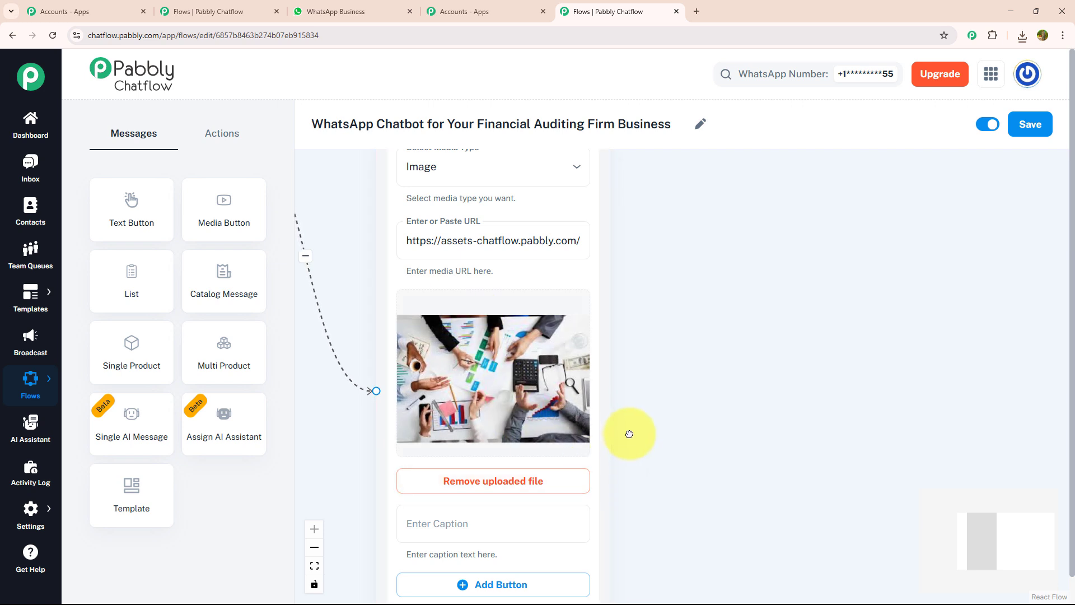
- Add text-and-button content below the image, paste the "WELCOME TO LEDGERWISE AUDITORS!" message, and preview it
left_click_drag(629, 435, 586, 267)
scroll(609, 336, "down", 1)
left_click_drag(643, 437, 553, 294)
left_click_drag(476, 347, 532, 327)
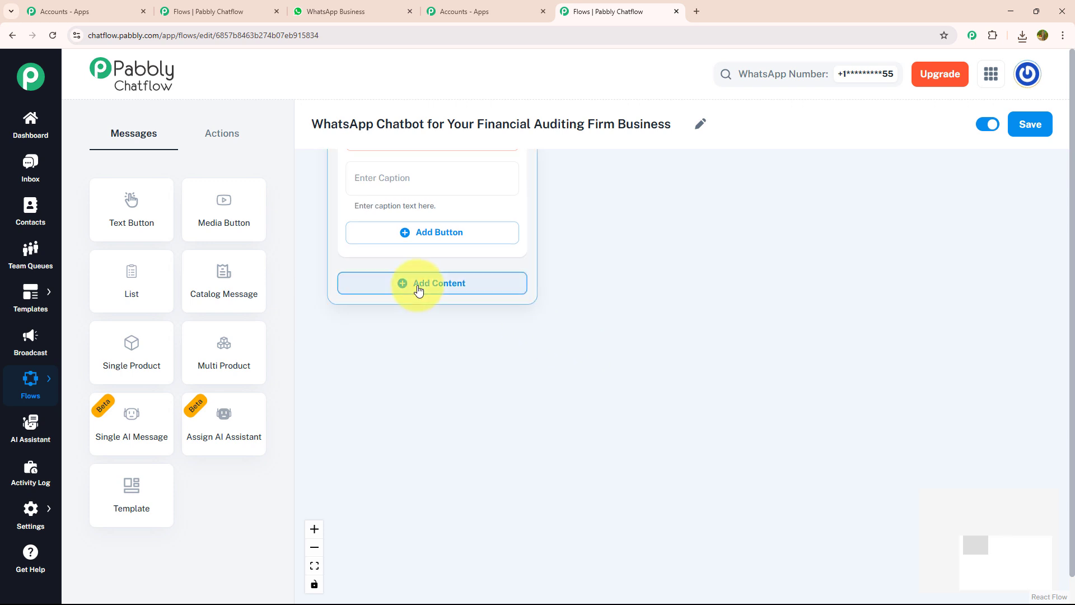
left_click(418, 289)
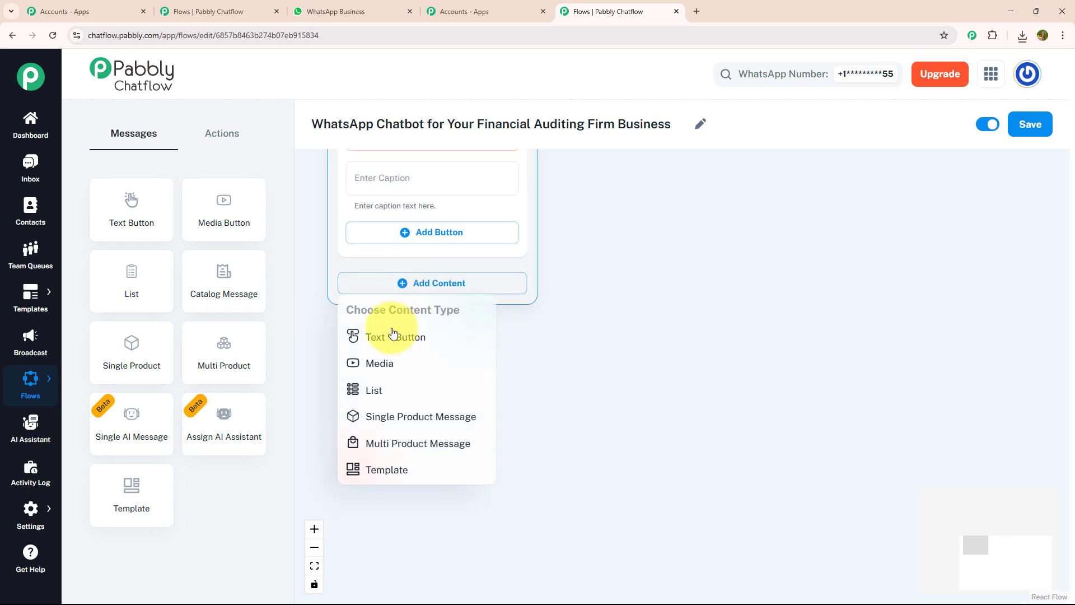
left_click(390, 341)
left_click(378, 320)
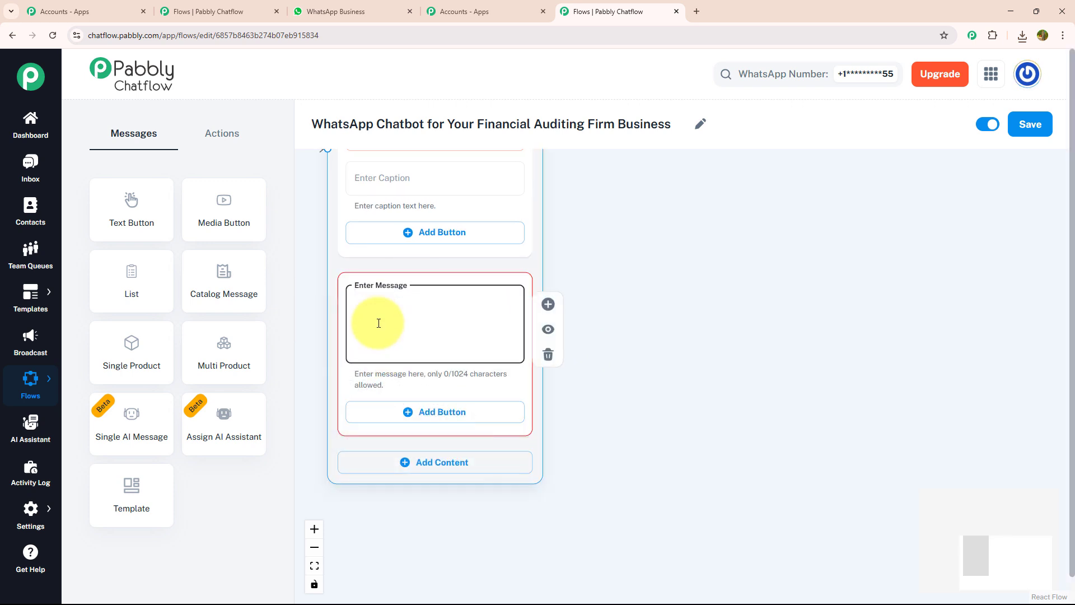
type("📊 *WELCOME TO LEDGERWISE AUDITORS!* 📊 ✨ *Precision. Compliance. Financial Confidence.* ✨  We Help You Stay Audit-Ready Year-Round With Professional Services Across Internal Audits, Statutory Compliance, Tax Filings, And Financial Reporting.  ----------------------------------  🤔 *How Can We Assist You Today?*")
left_click(549, 330)
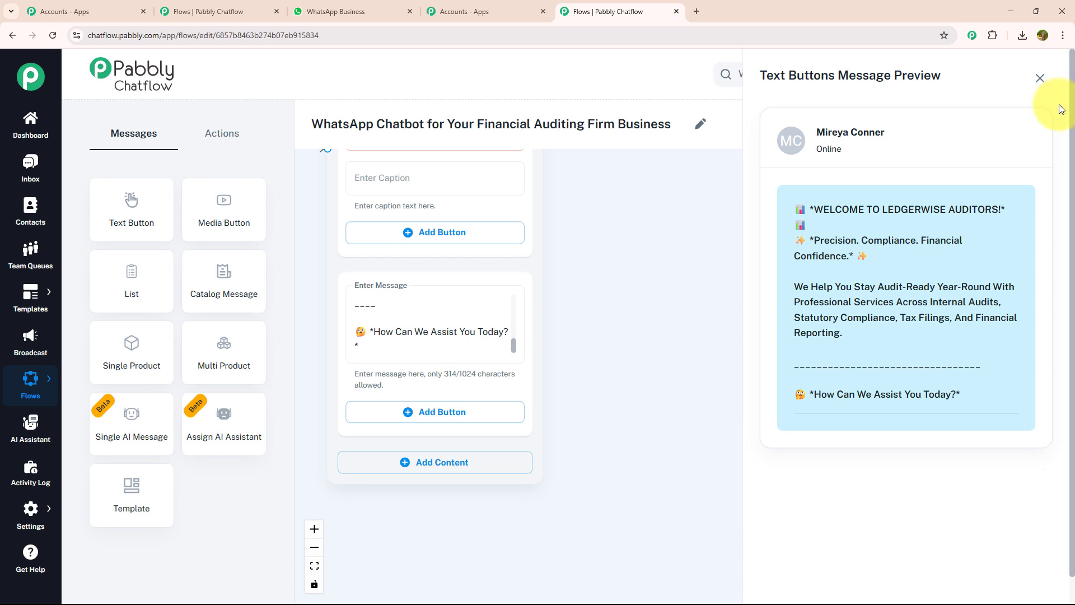
left_click(1041, 81)
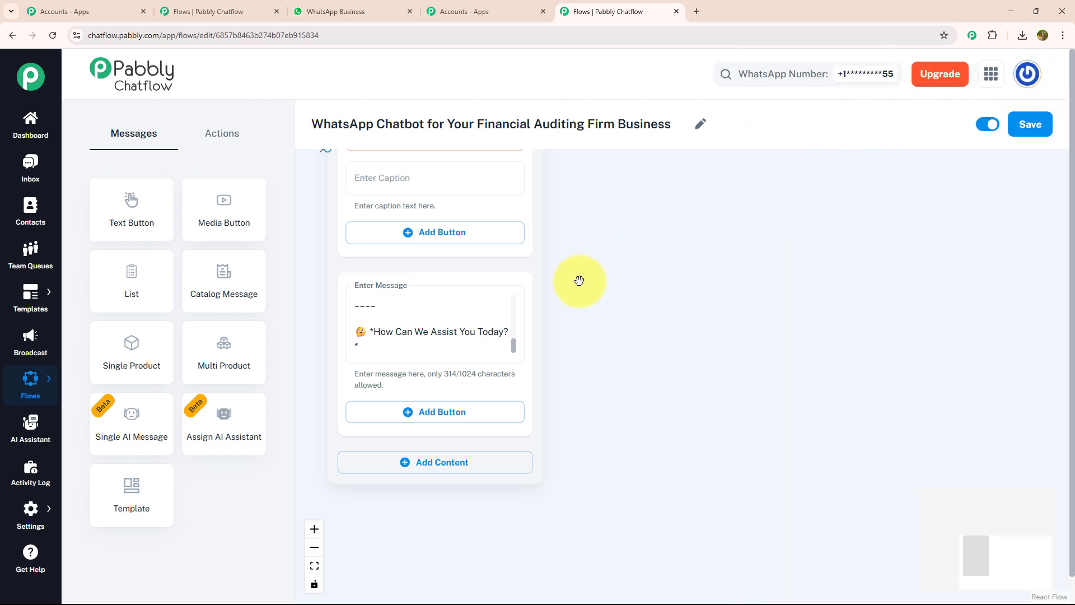
- Add three buttons to the welcome message: "Schedule an Audit", "Submit Document" and "Talk to Support"
left_click(440, 415)
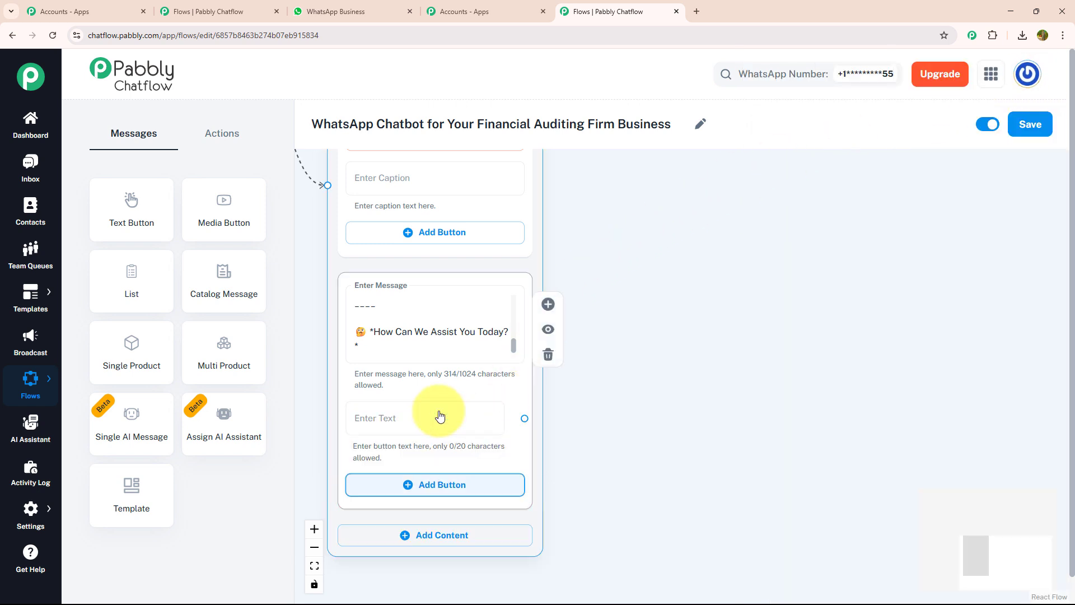
left_click(440, 411)
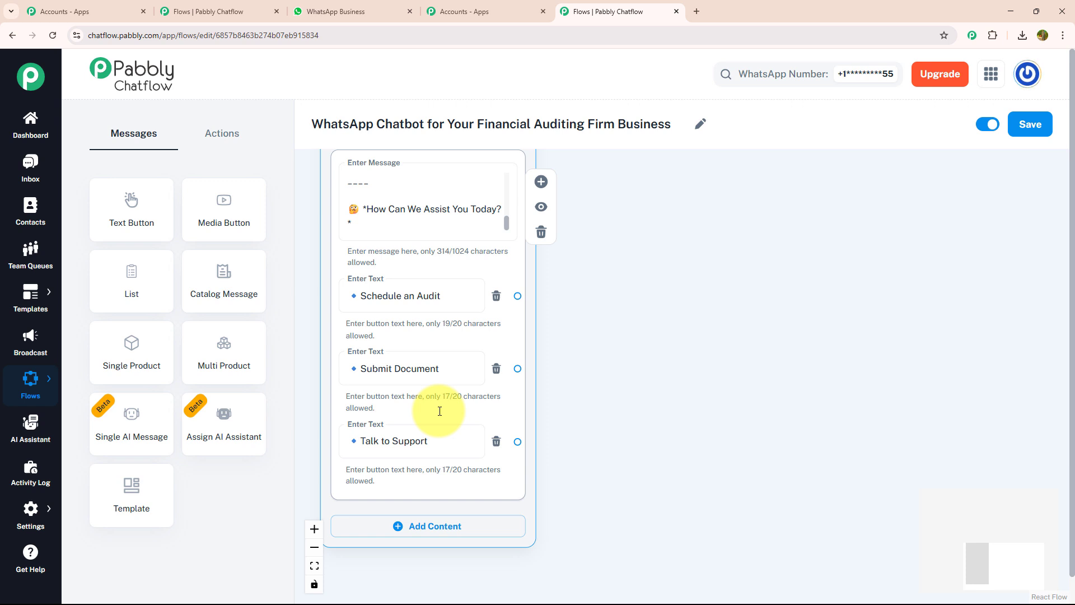
scroll(440, 411, "up", 2)
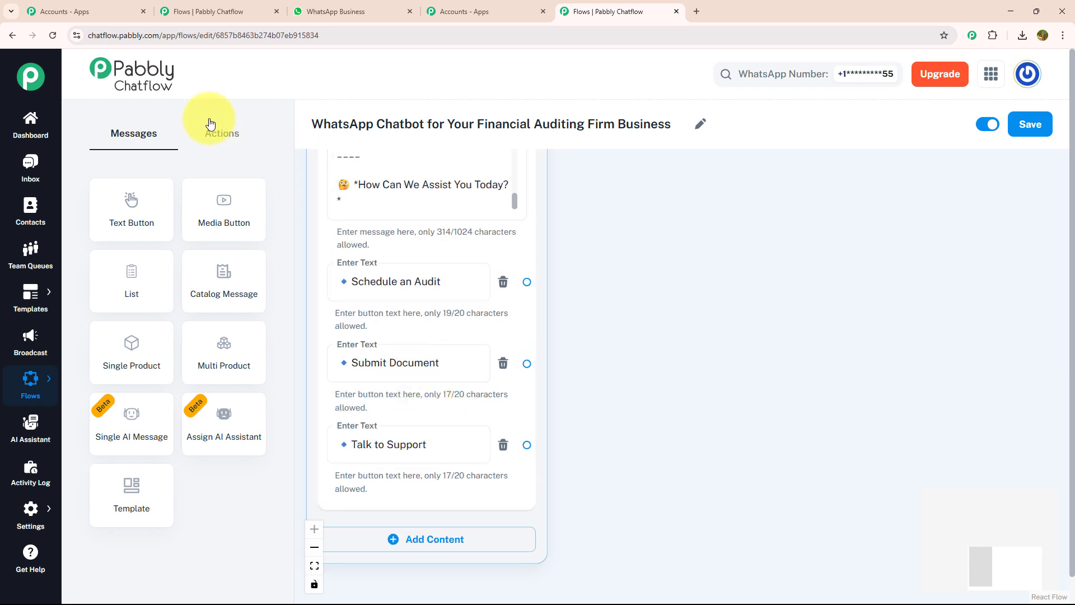
- Add an Ask Question node, connect it to "Schedule an Audit", and enter the message requesting the full name and business name
left_click(214, 140)
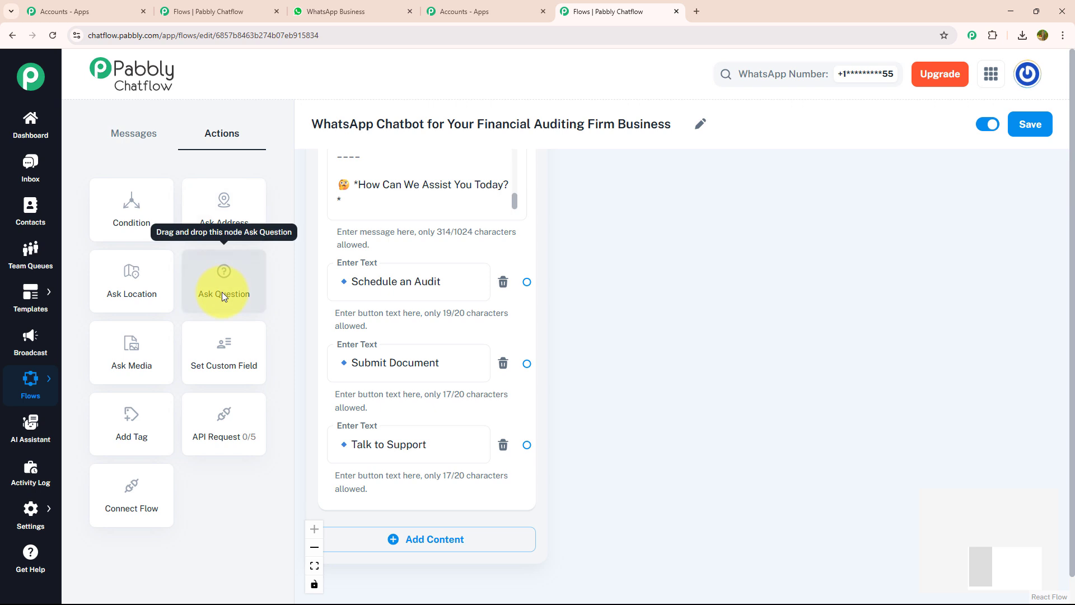
left_click_drag(222, 291, 644, 232)
left_click_drag(527, 282, 707, 403)
left_click_drag(751, 223, 707, 106)
left_click(737, 207)
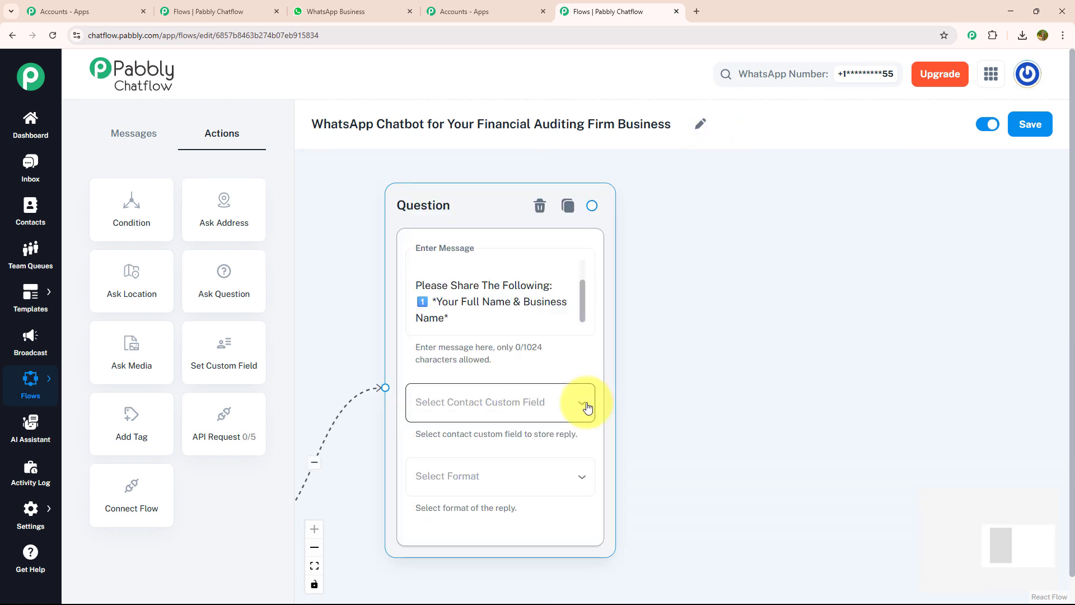
- Store the question's reply in the name custom field and set its format to Any
left_click(587, 407)
scroll(583, 406, "down", 5)
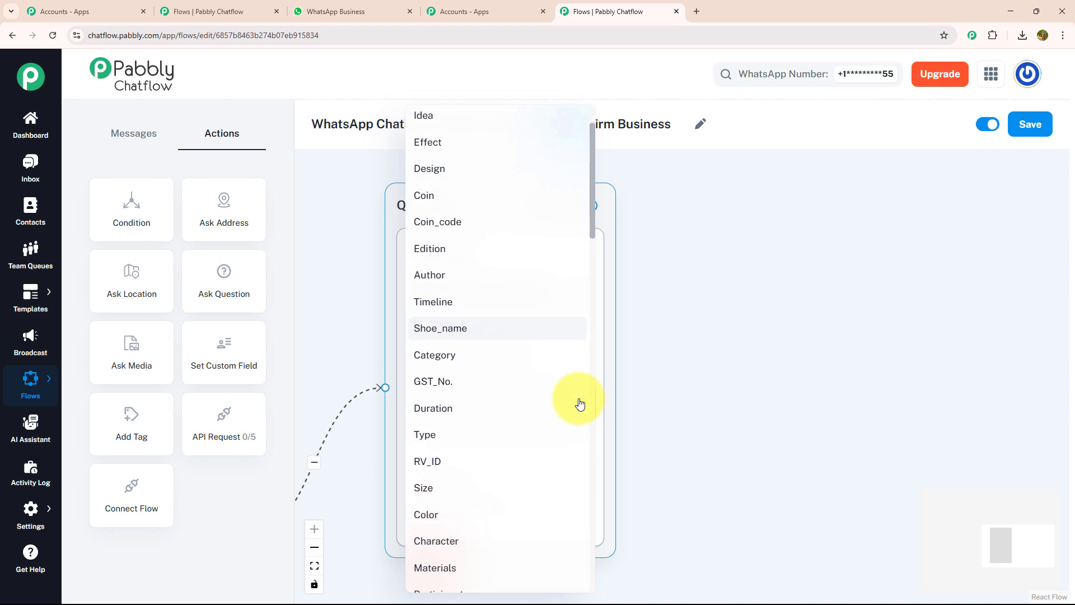
scroll(580, 404, "down", 10)
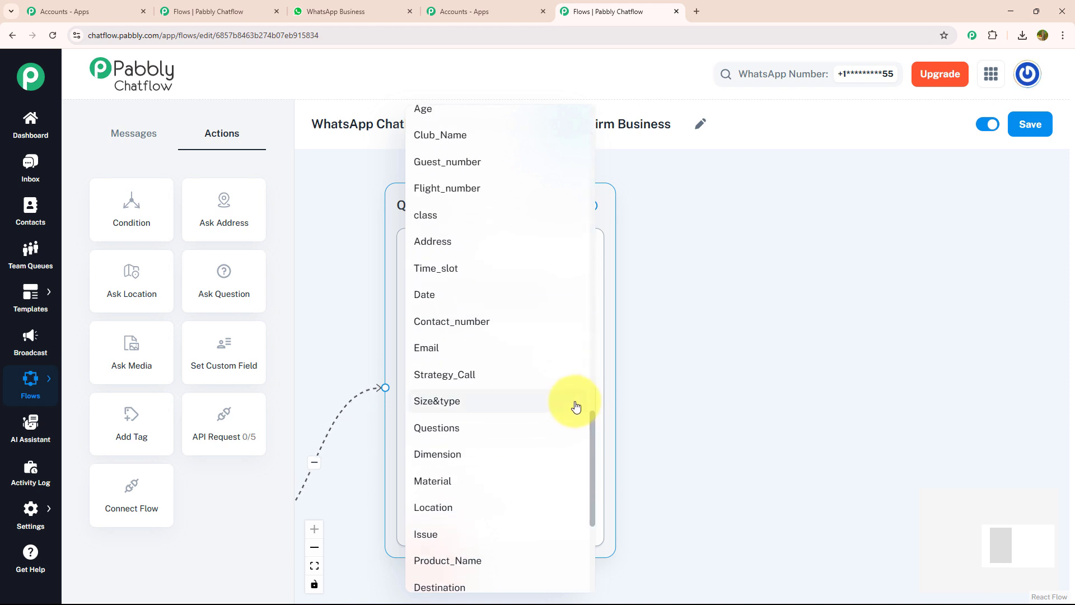
scroll(576, 407, "down", 3)
scroll(575, 404, "down", 2)
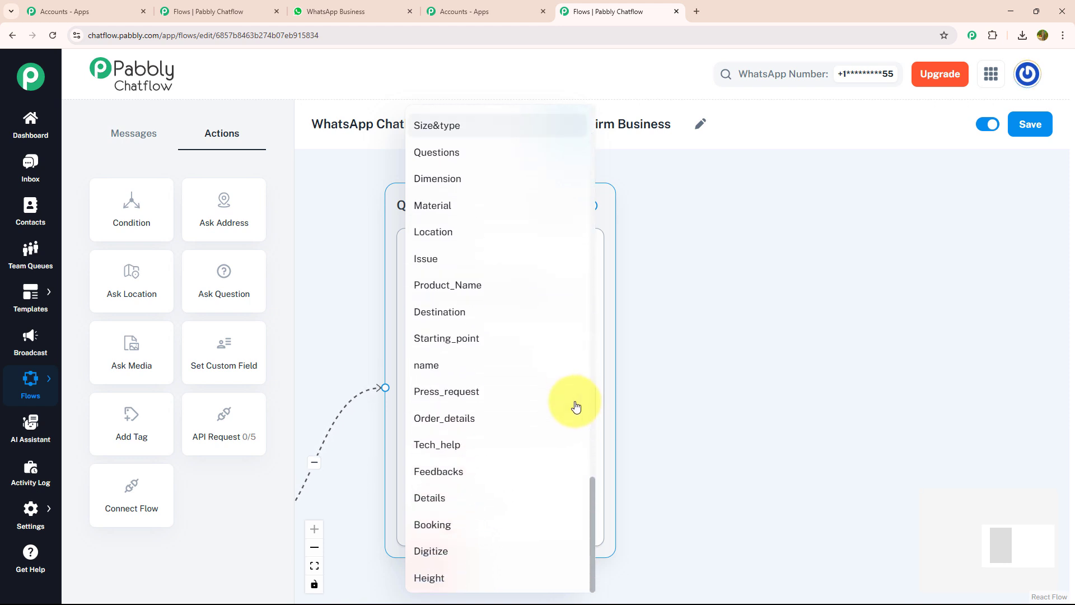
left_click(525, 372)
left_click(468, 476)
left_click(451, 413)
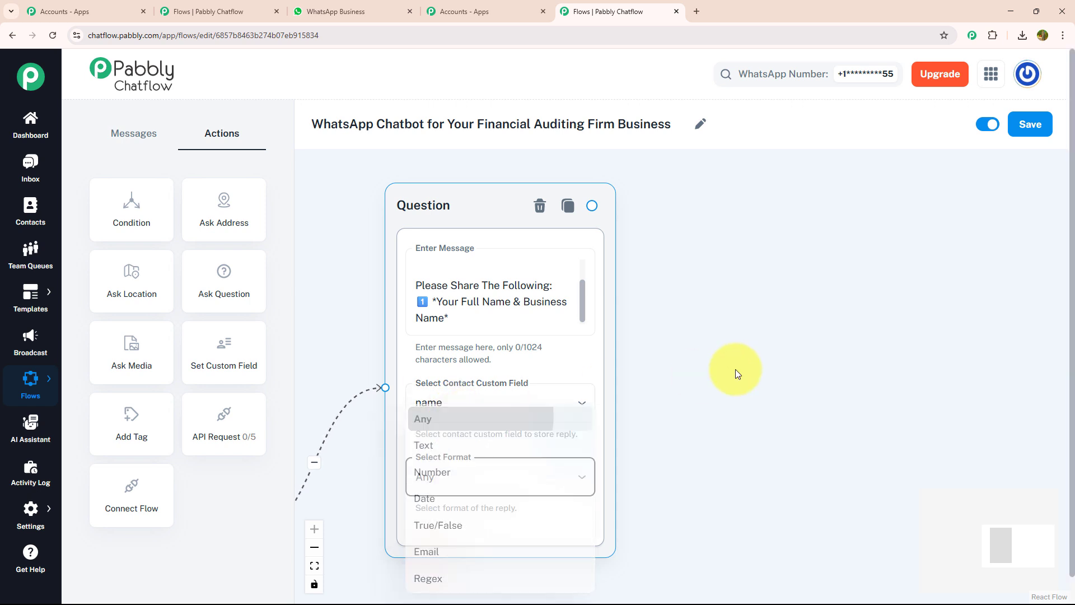
- Chain three more questions with format Any: audit type stored in Type, kickoff call date and time in Date, financial year in Review
left_click_drag(737, 368, 676, 385)
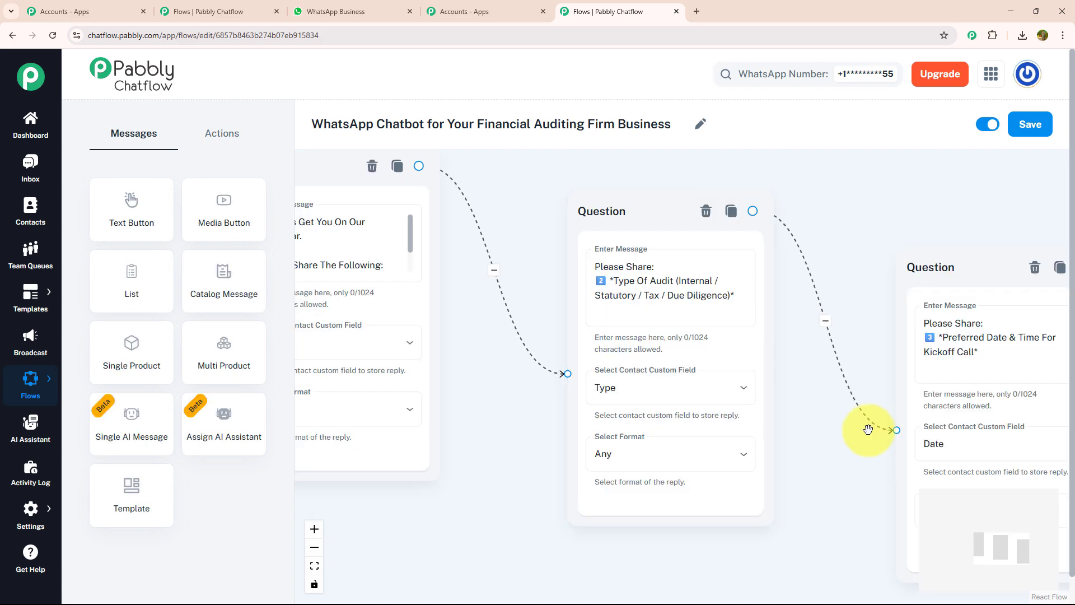
left_click_drag(867, 427, 334, 343)
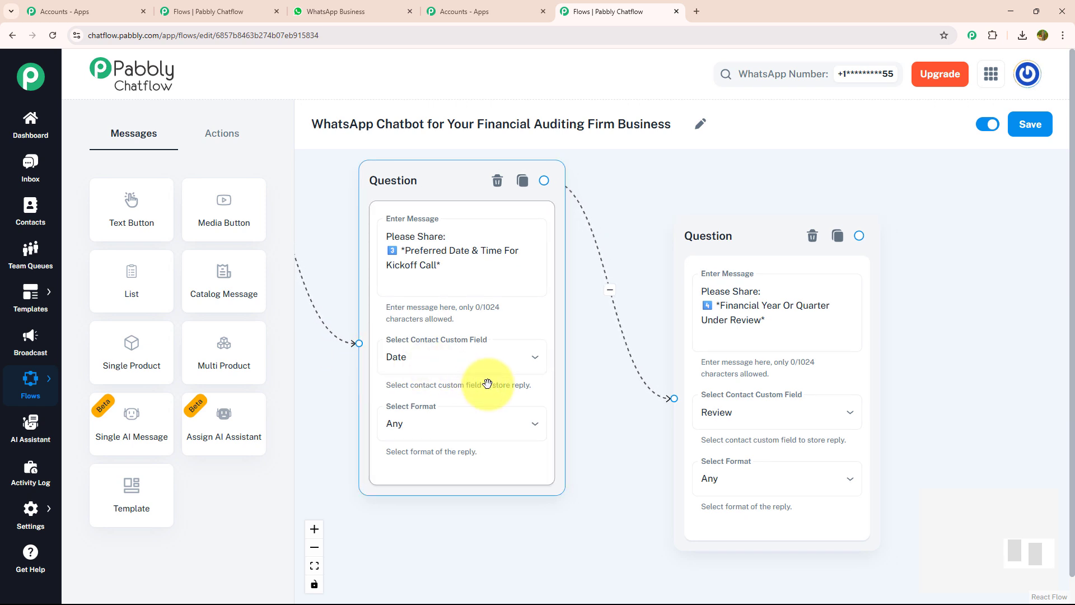
left_click_drag(645, 411, 314, 355)
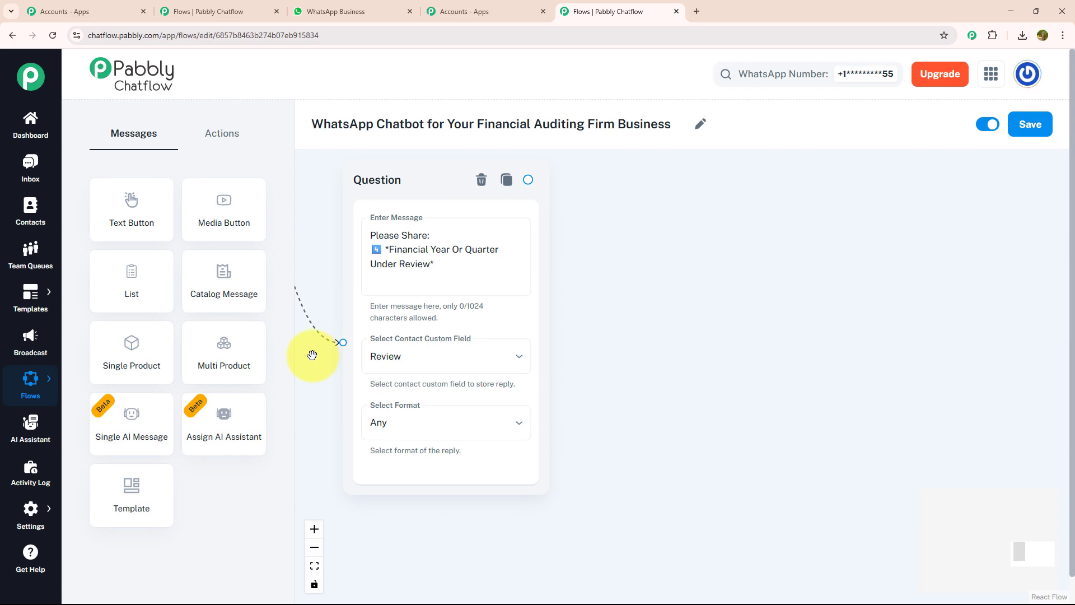
left_click_drag(312, 343, 808, 415)
scroll(808, 414, "down", 5)
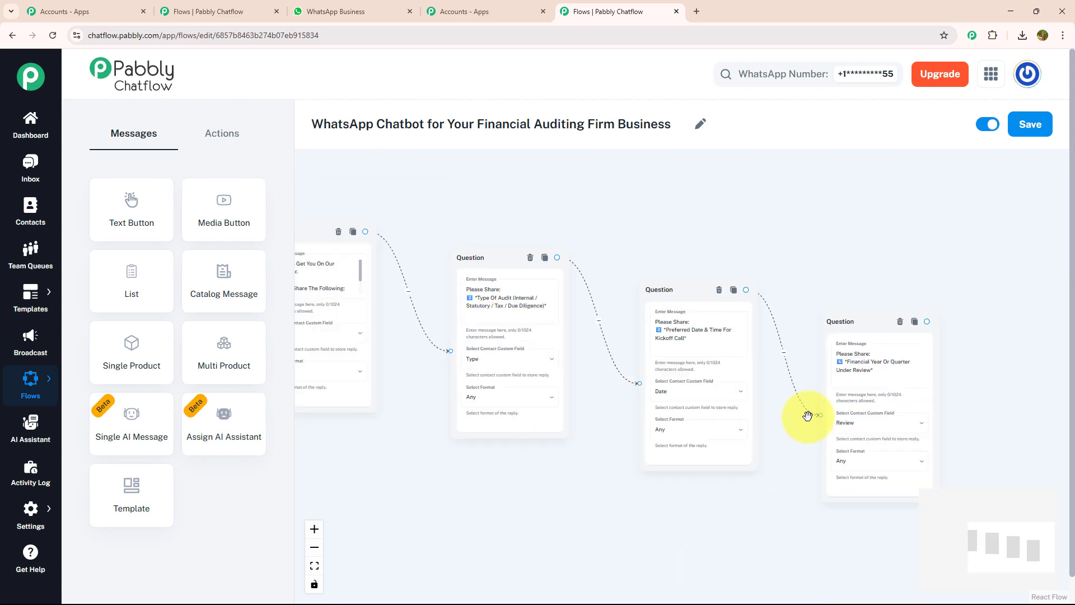
left_click_drag(540, 463, 741, 513)
- Connect the last question to a text message reading "Our Audit Coordinator Will Confirm Within 1 Hour." with a "Menu" button
left_click_drag(813, 521, 288, 384)
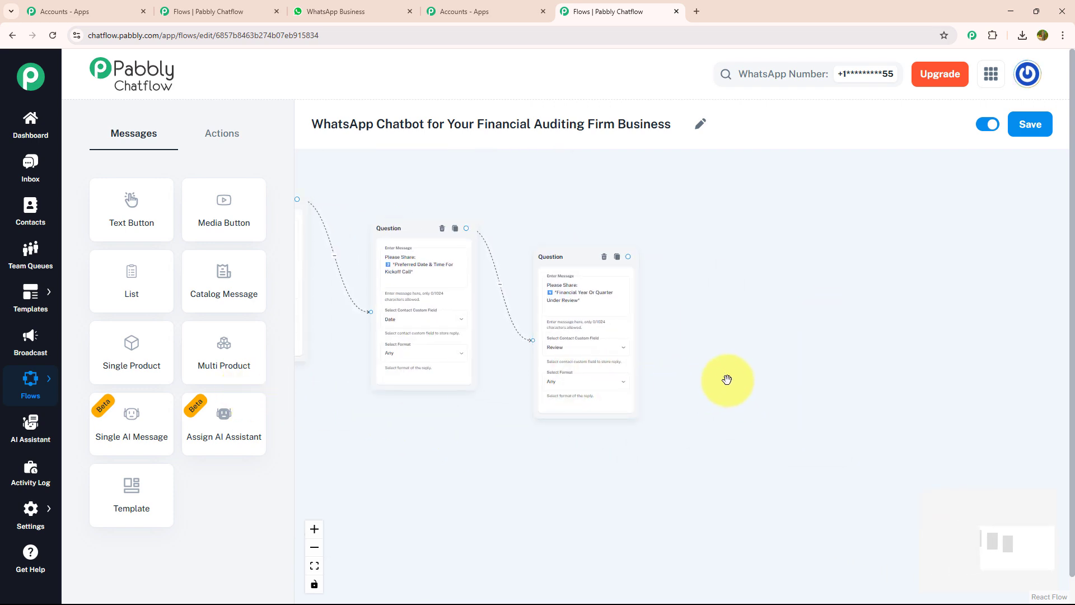
left_click_drag(626, 257, 786, 164)
left_click(807, 188)
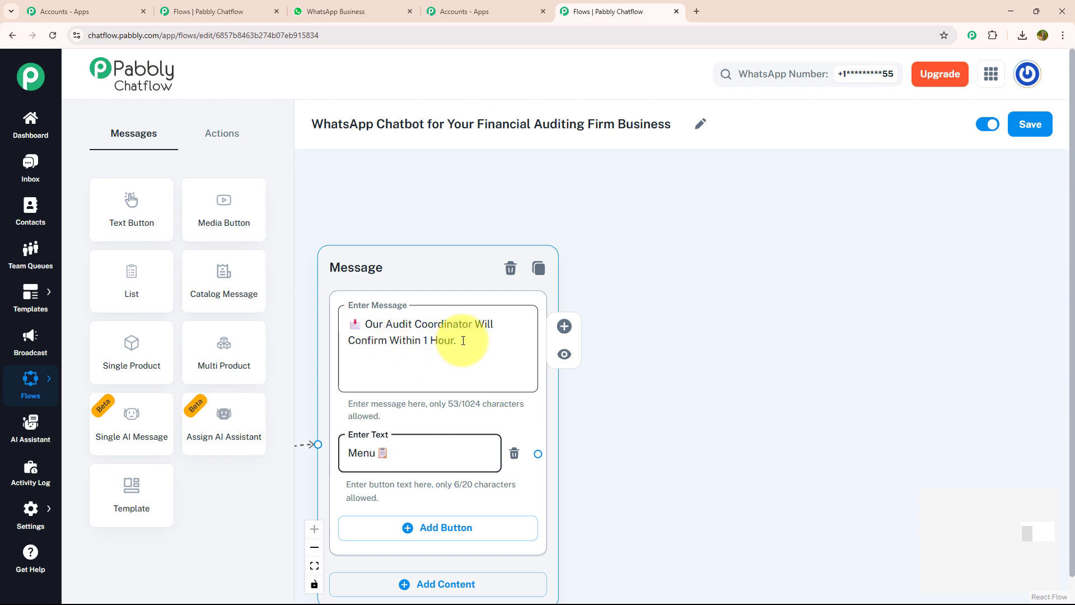
- Connect the confirmation message's Menu button back to the welcome message node and check the link across the flow
left_click_drag(636, 378, 653, 357)
scroll(711, 264, "down", 5)
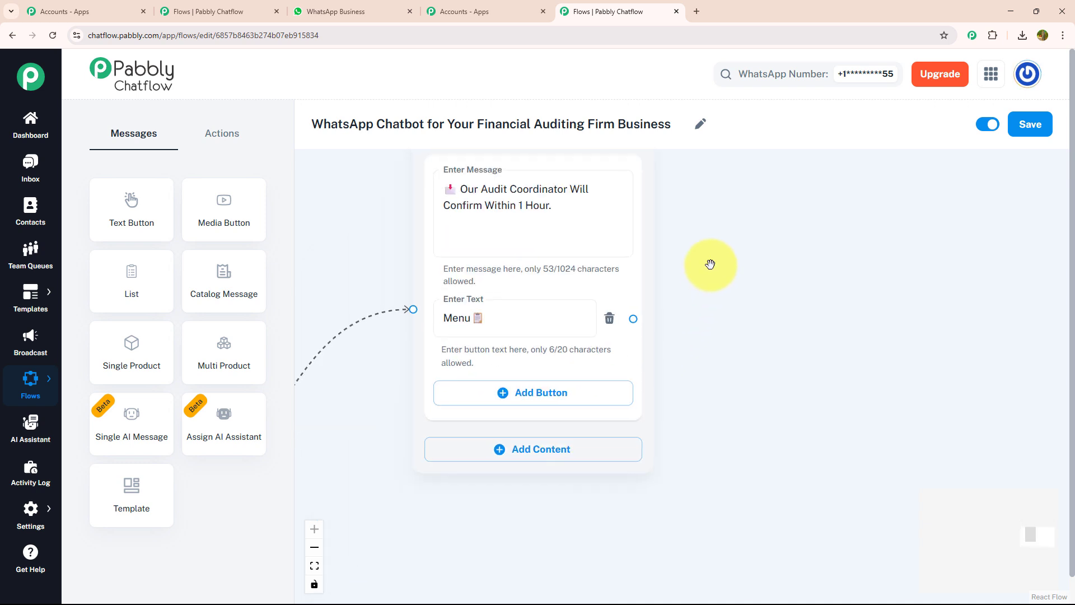
scroll(711, 264, "down", 2)
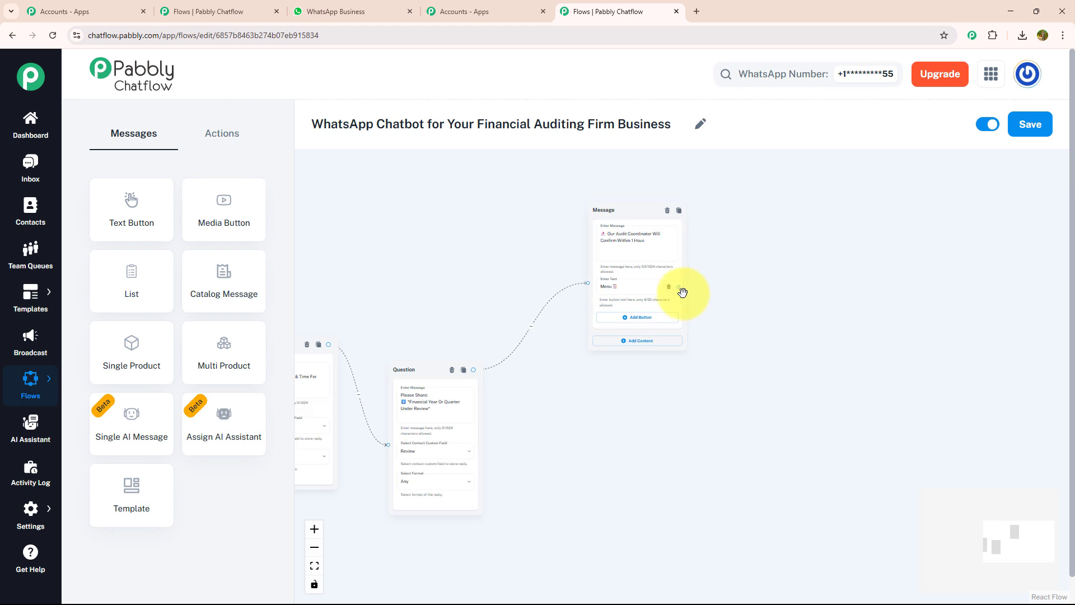
left_click_drag(679, 287, 453, 344)
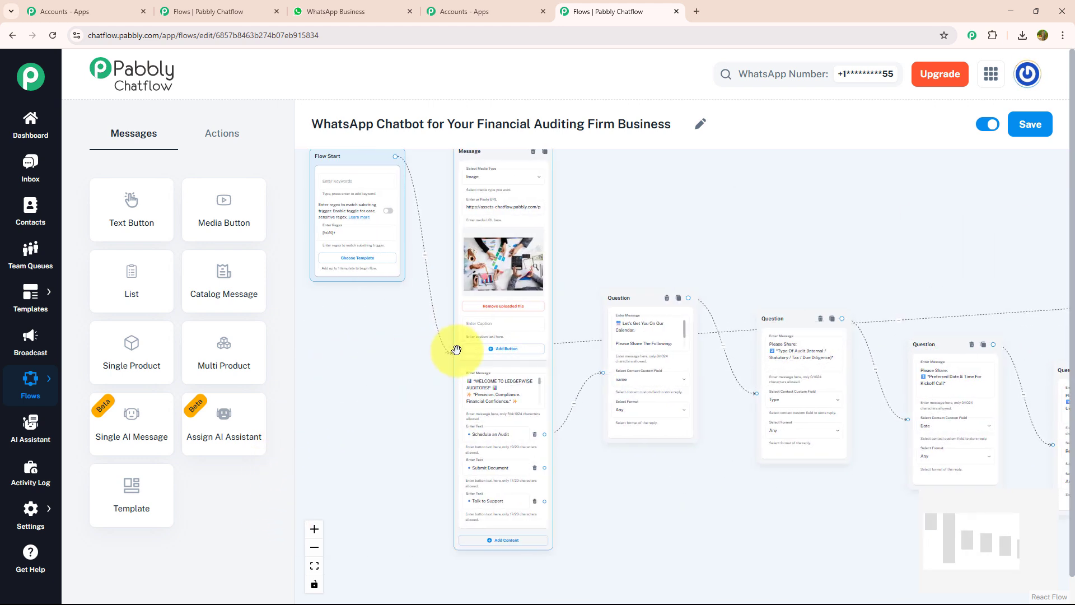
left_click_drag(913, 281, 543, 243)
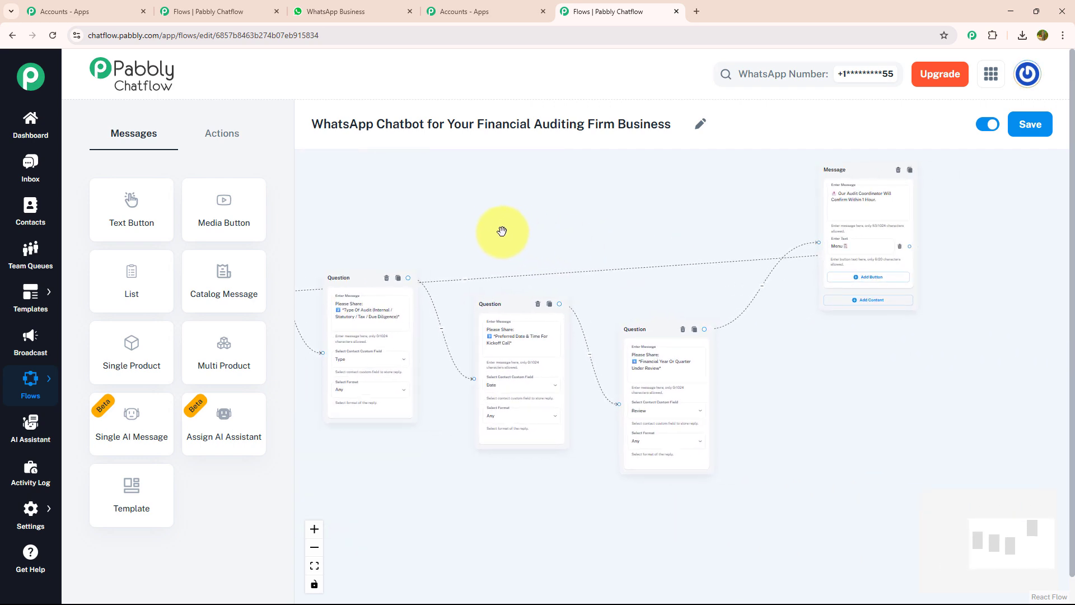
left_click_drag(511, 220, 876, 215)
- Add a text button message below the question nodes and connect the welcome message's Submit Document button to it
scroll(561, 423, "up", 4)
scroll(561, 424, "up", 1)
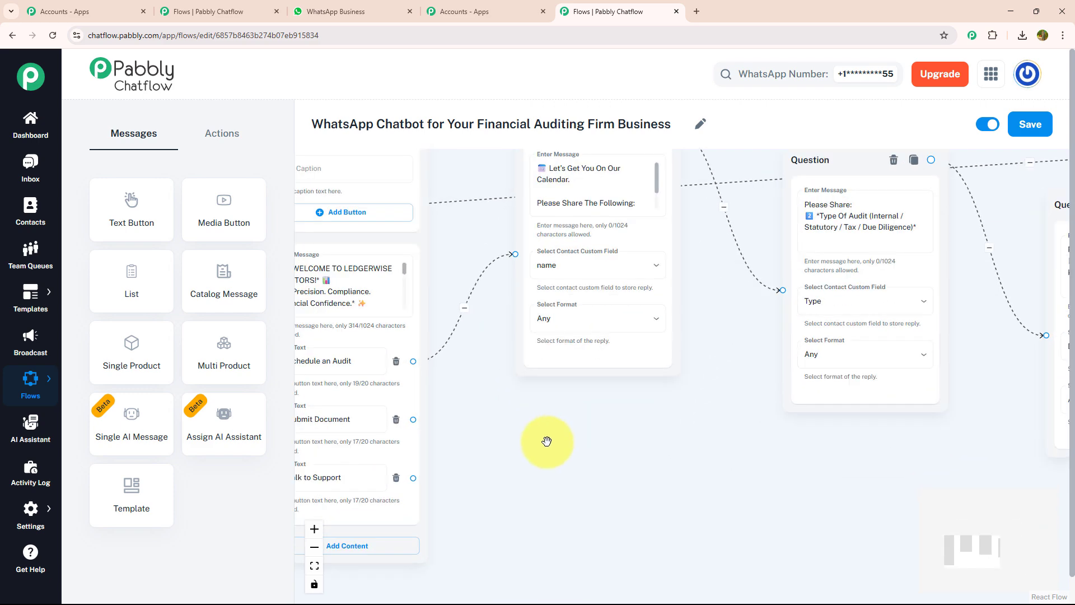
left_click_drag(547, 442, 644, 361)
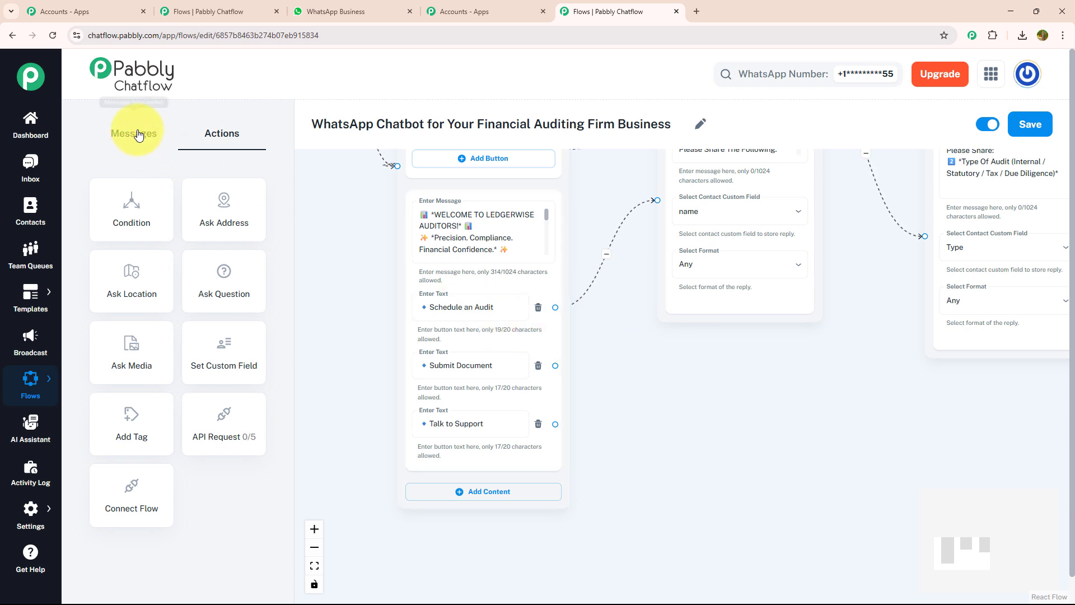
left_click(139, 135)
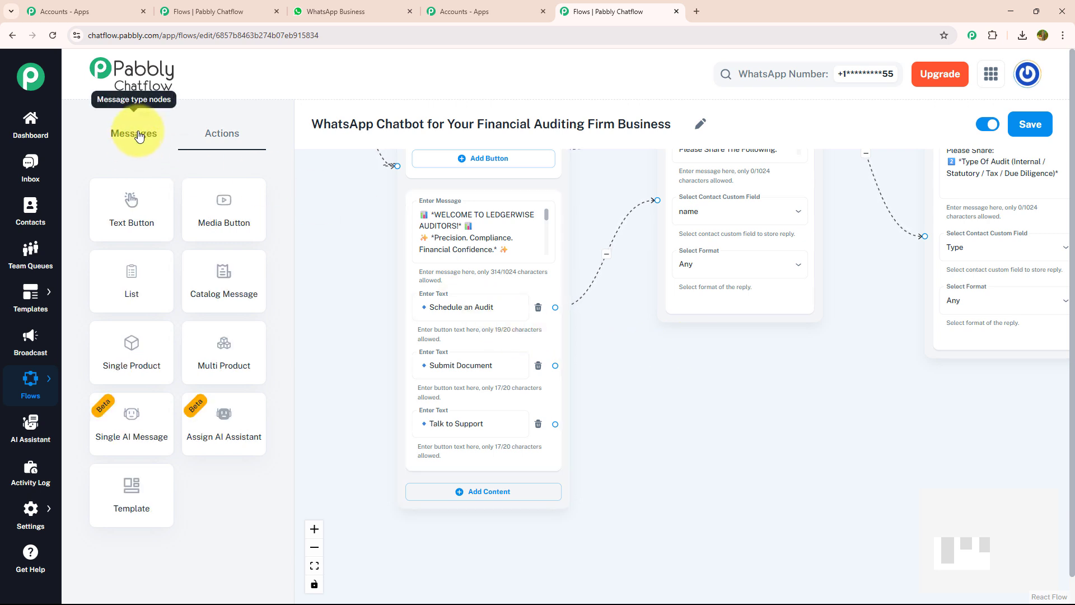
left_click_drag(140, 209, 794, 390)
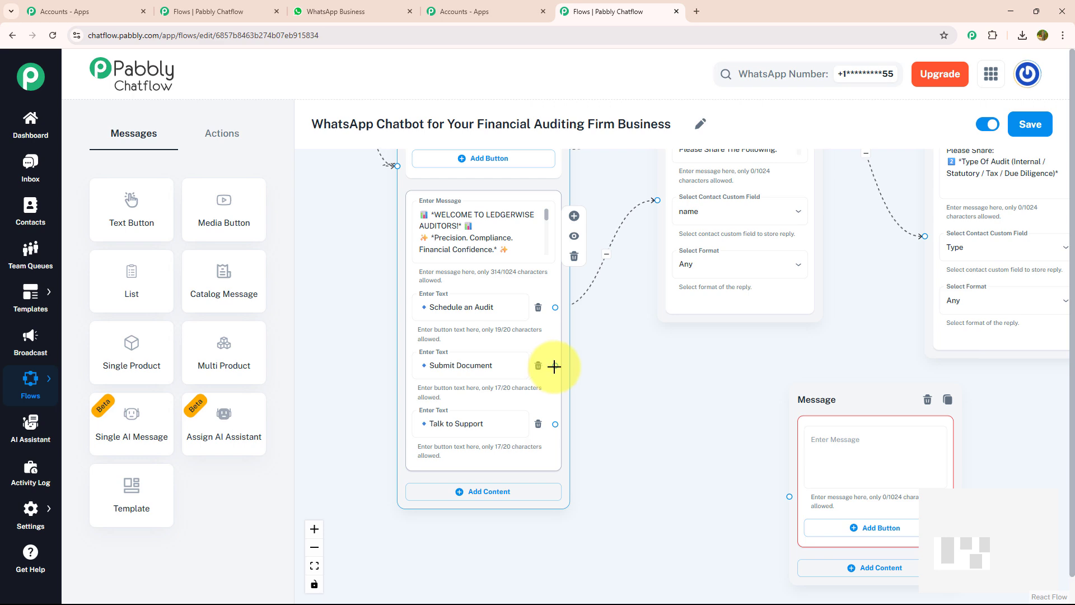
left_click_drag(554, 367, 790, 497)
left_click_drag(708, 440, 450, 355)
left_click(582, 370)
scroll(582, 371, "up", 3)
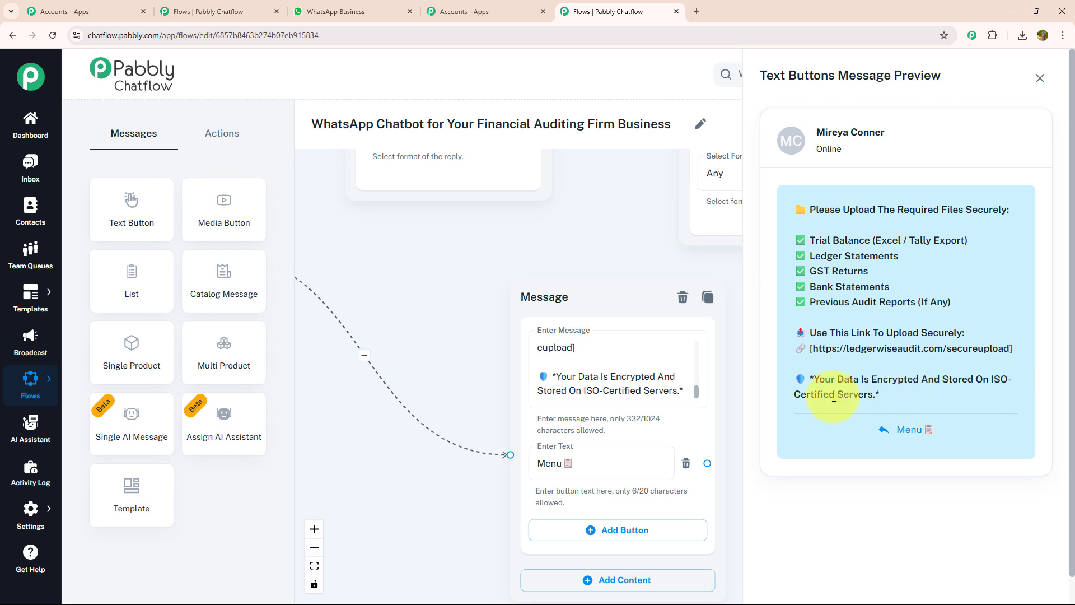
left_click(1040, 78)
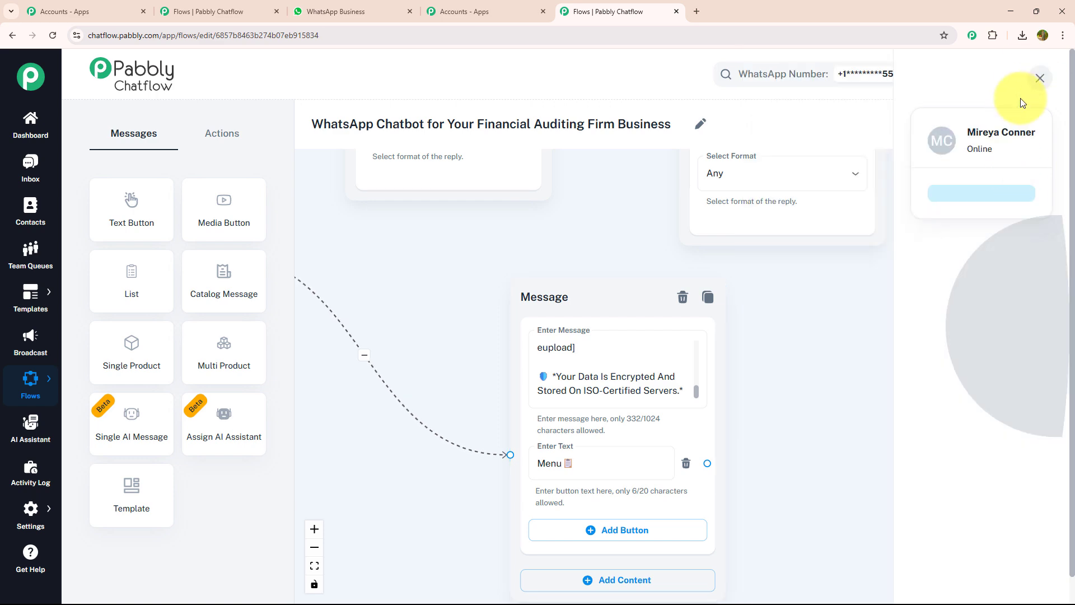
scroll(835, 297, "down", 3)
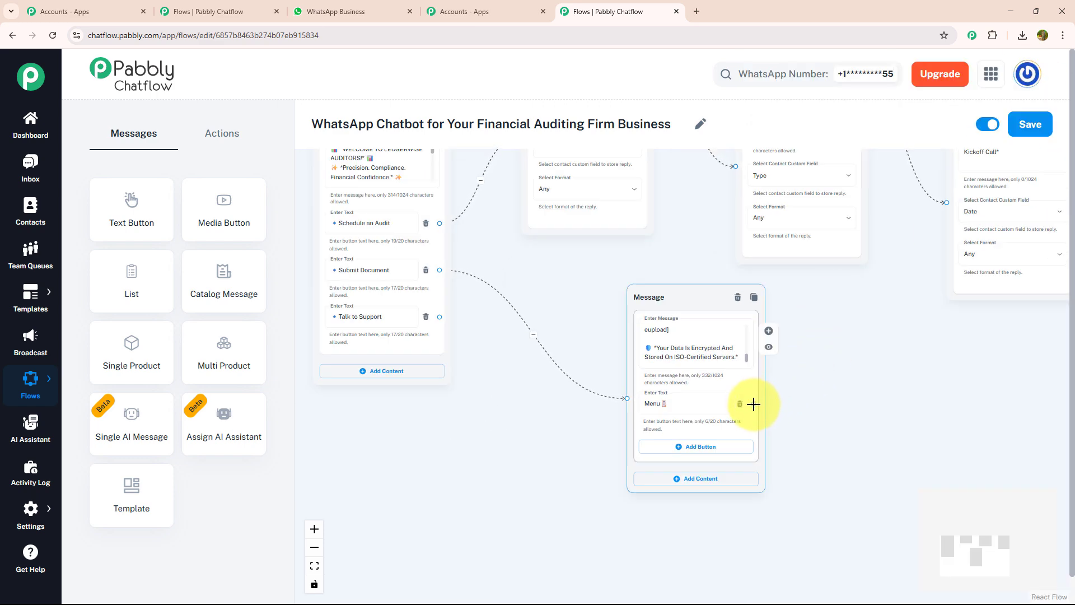
left_click_drag(753, 403, 508, 284)
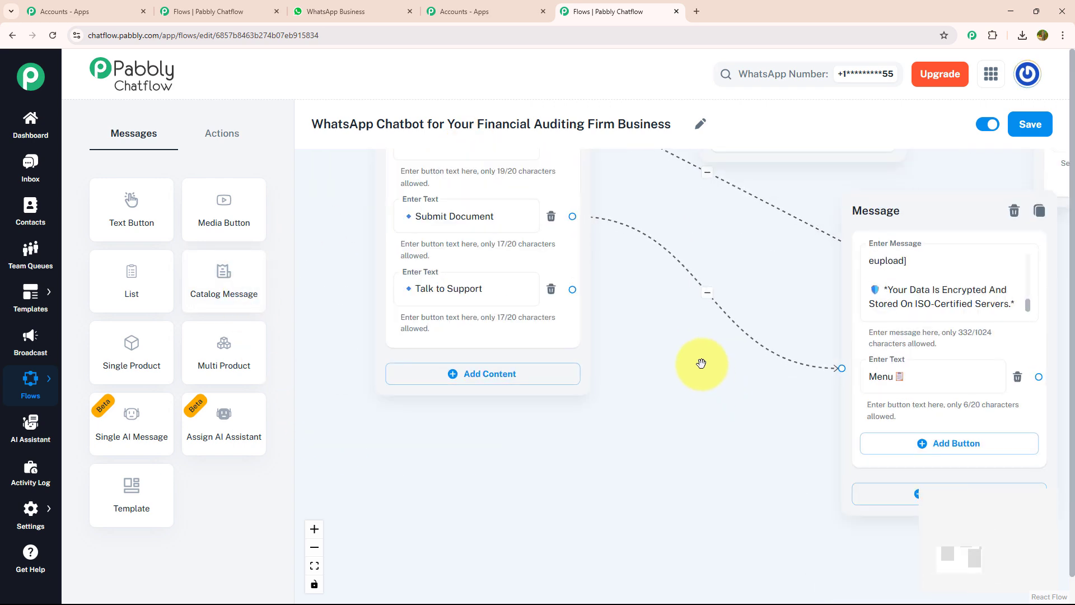
- Connect Talk to Support to a text message promising expert replies within 30–45 minutes, 10 AM–6 PM Monday–Saturday, with a "Menu" button, and preview it
left_click_drag(701, 363, 811, 406)
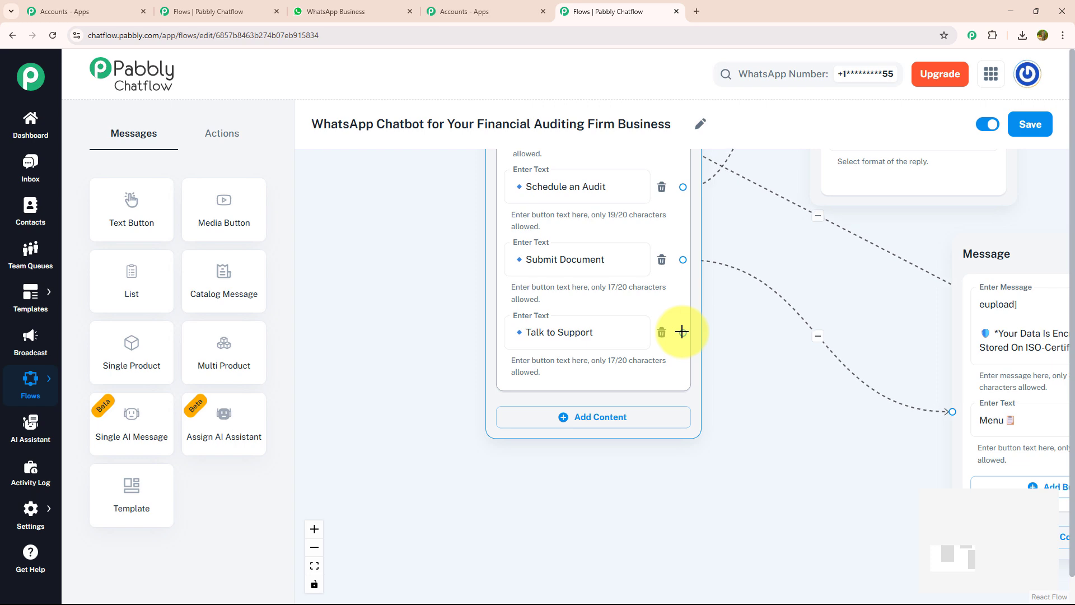
left_click_drag(683, 332, 721, 67)
left_click(842, 553)
left_click(737, 203)
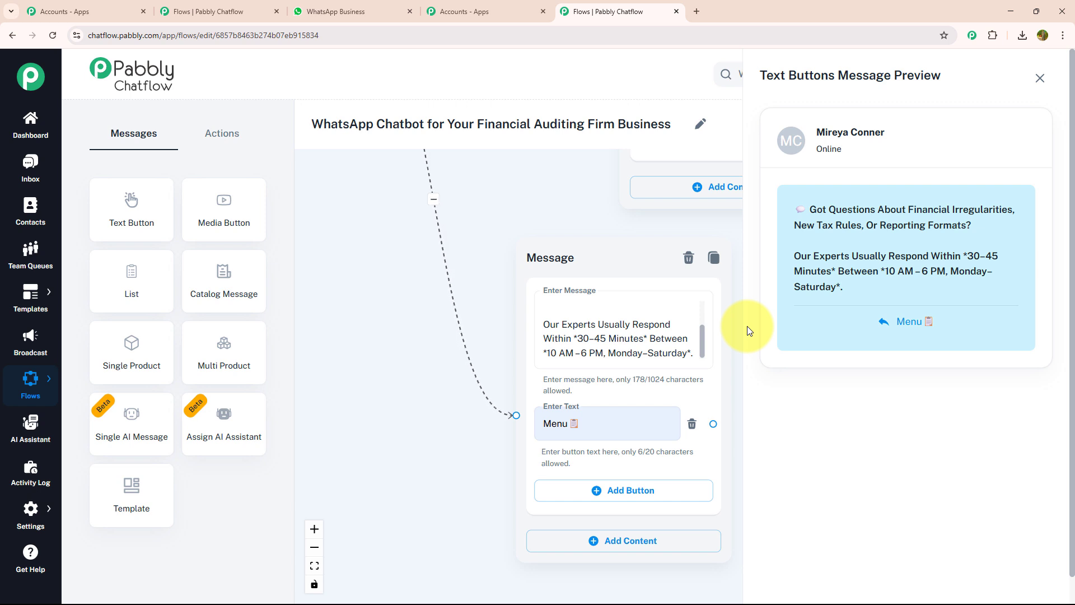
left_click(1039, 78)
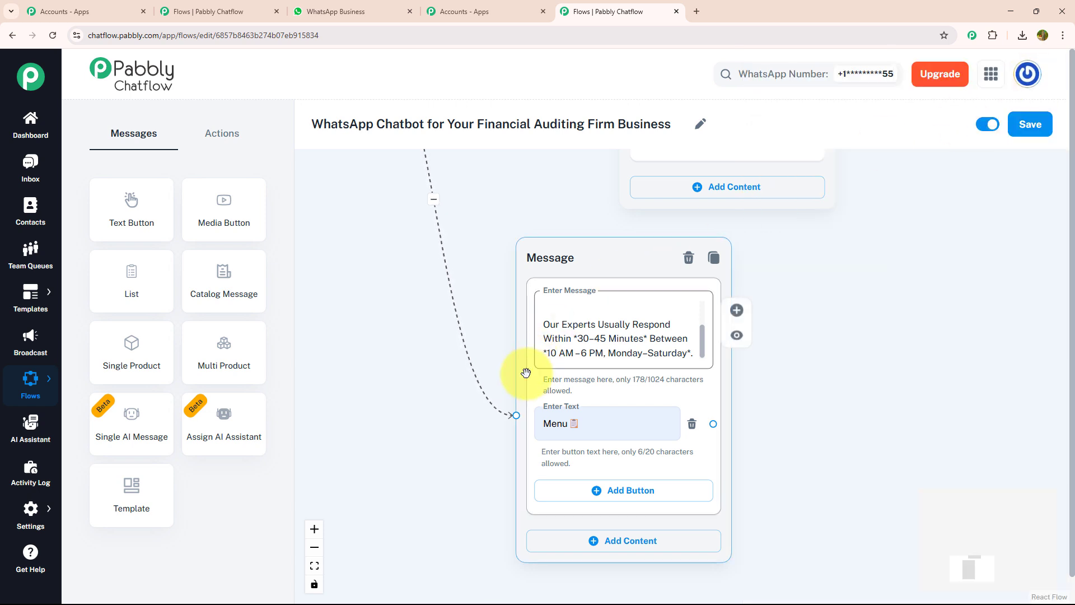
- Connect the support message's Menu button back to the welcome message node
scroll(631, 396, "down", 3)
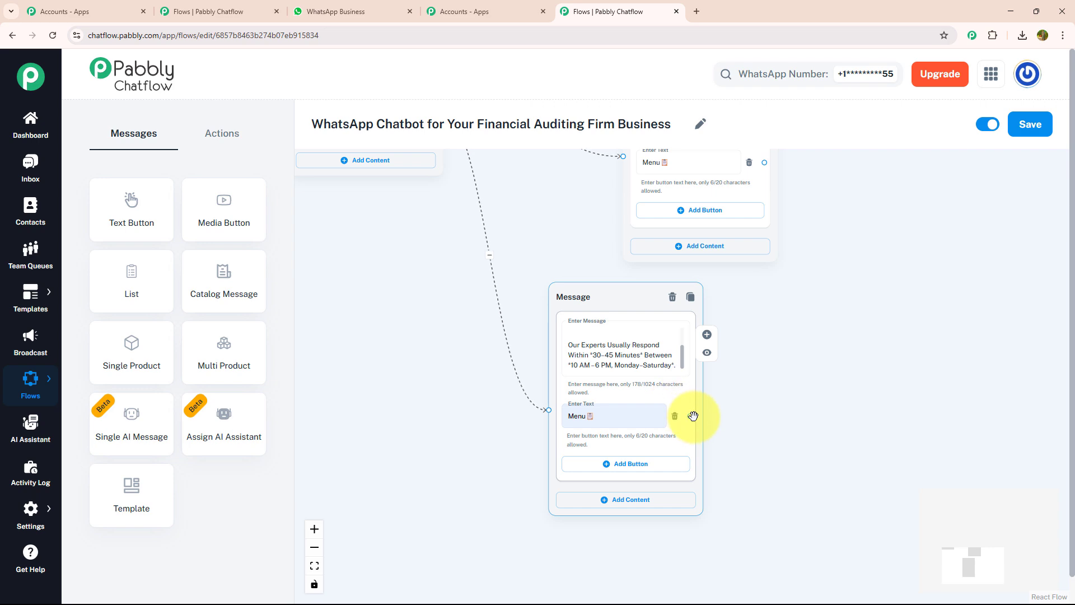
left_click_drag(690, 418, 580, 240)
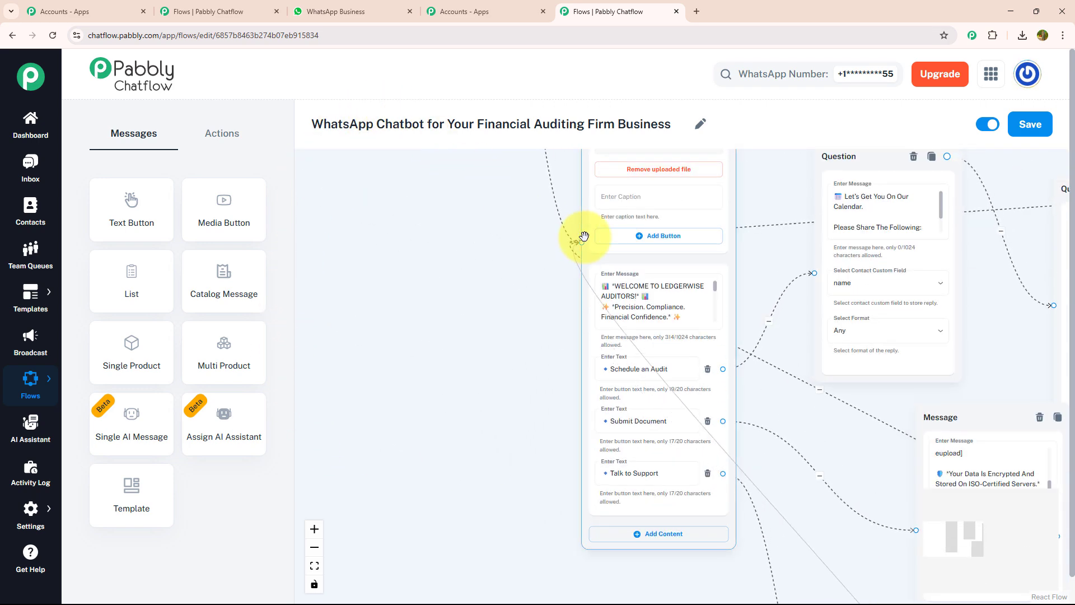
left_click_drag(800, 343, 684, 276)
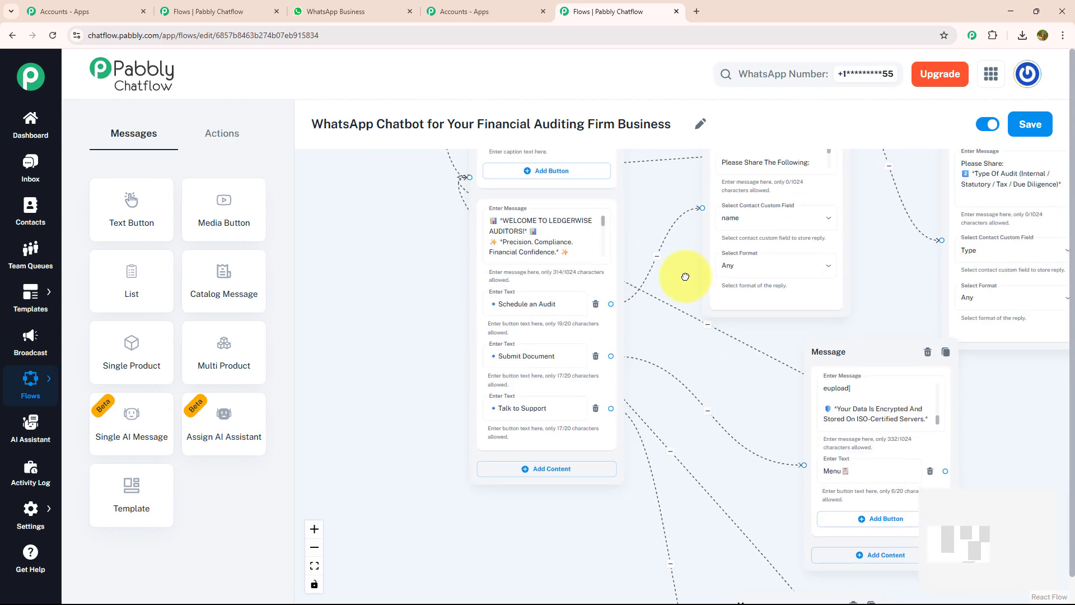
- Review all branches of the completed chatbot flow and save it
scroll(685, 275, "down", 2)
scroll(684, 275, "down", 1)
left_click_drag(963, 373, 760, 352)
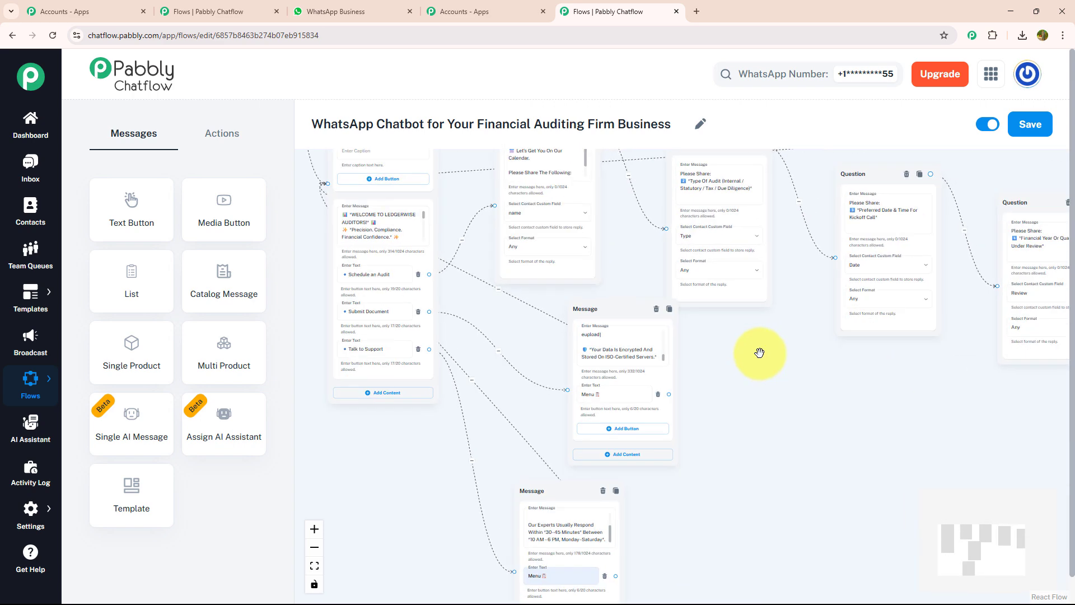
scroll(759, 353, "down", 3)
scroll(793, 356, "down", 1)
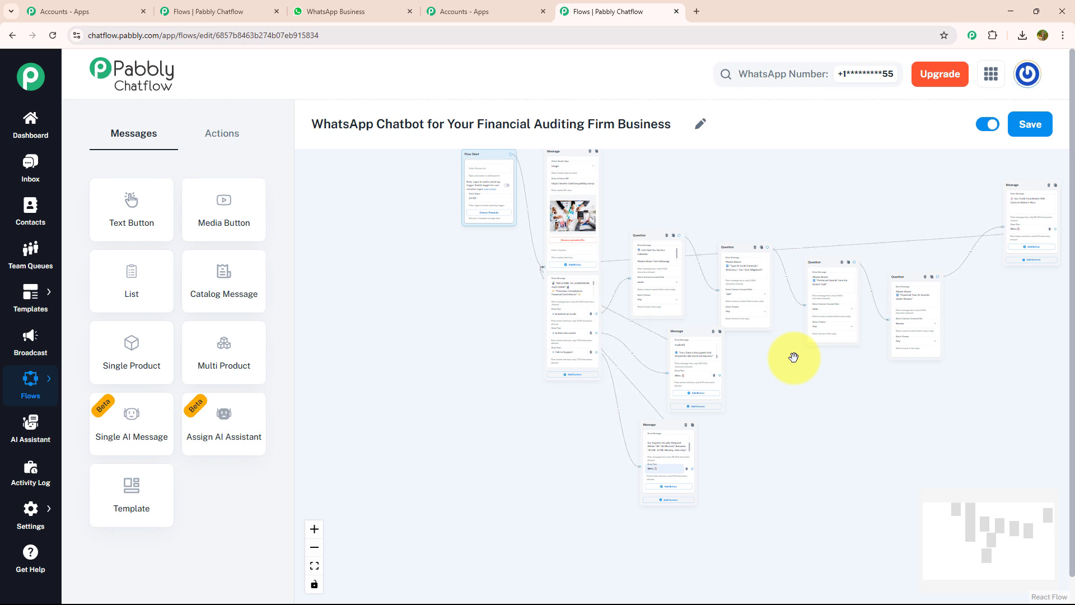
left_click(1029, 124)
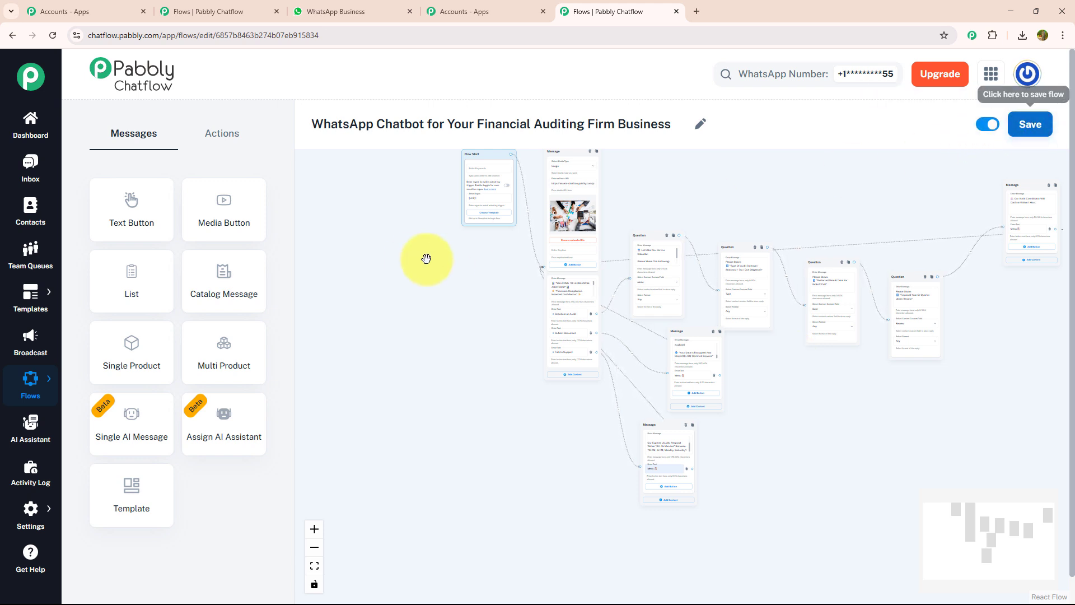